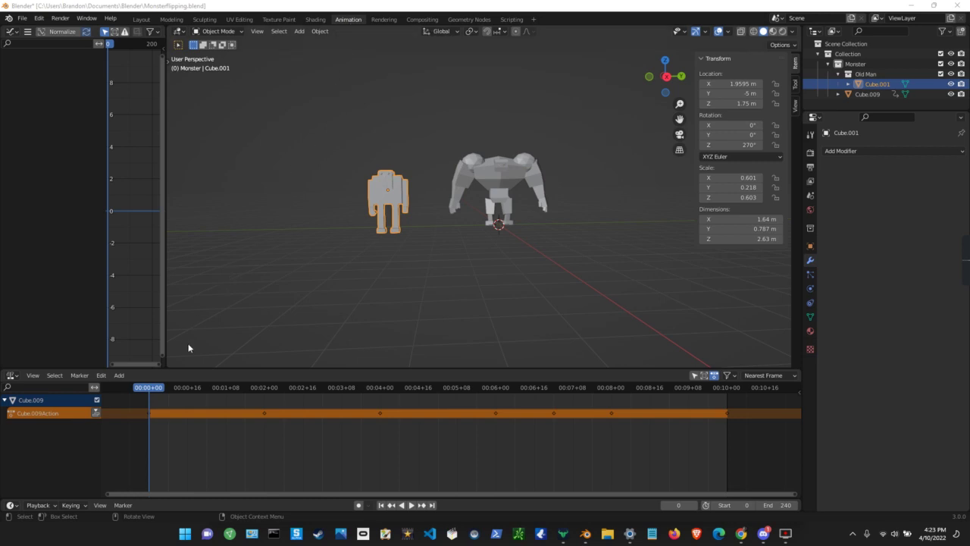
# Step: Set the lower editor to Nonlinear Animation and enlarge it upward to make more room for the animation tracks
pyautogui.click(12, 375)
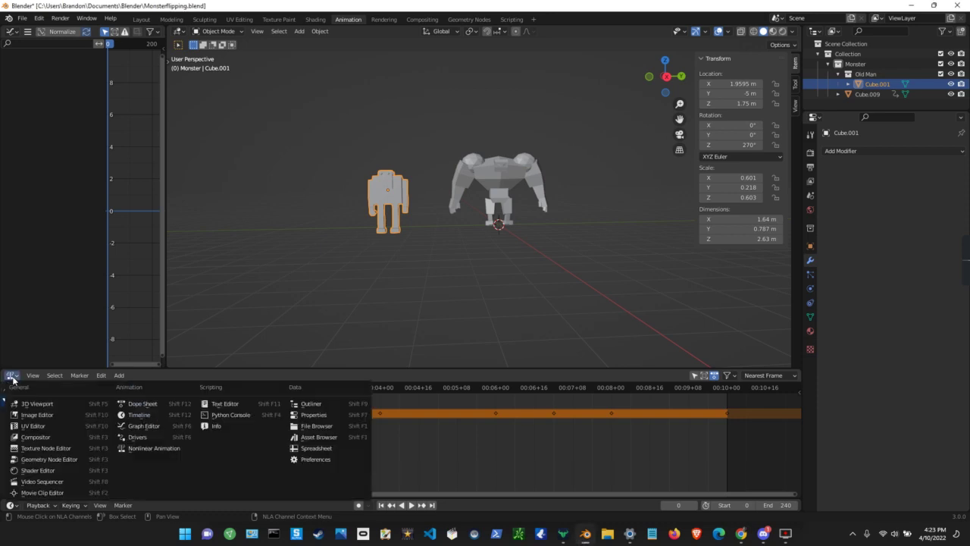
pyautogui.click(144, 449)
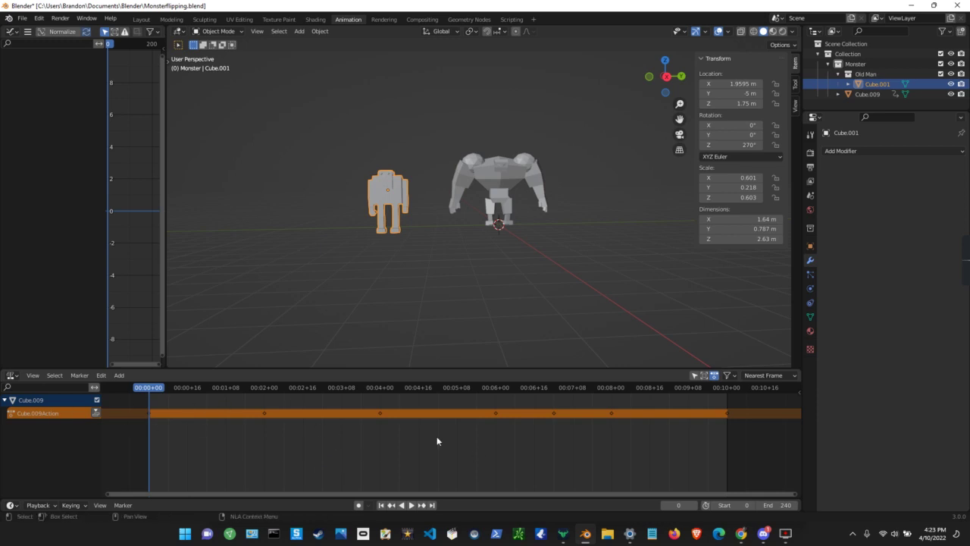
pyautogui.moveTo(472, 369); pyautogui.dragTo(470, 297)
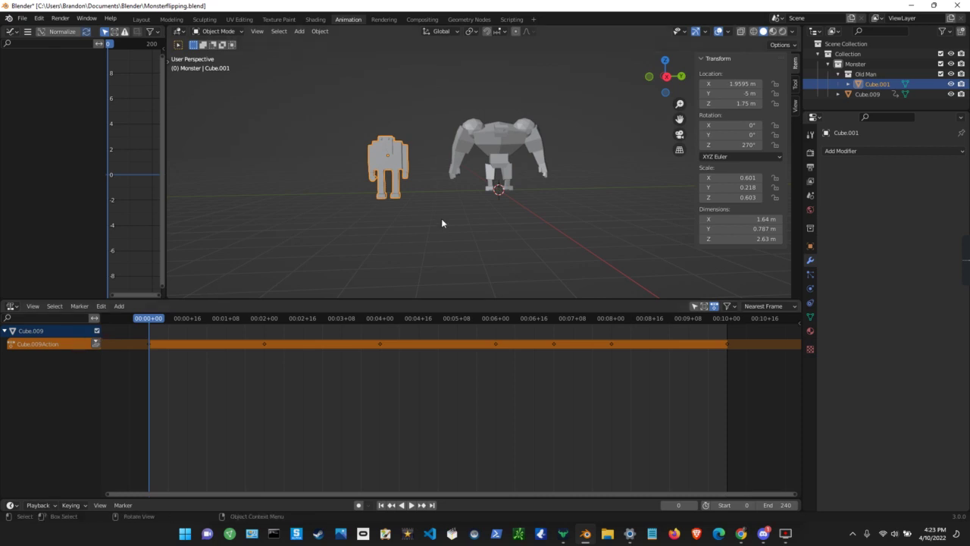
# Step: Preview the monster's existing animation by playing and scrubbing it, and return to frame 0
pyautogui.press('space')
pyautogui.moveTo(168, 326); pyautogui.dragTo(157, 348)
pyautogui.press('Escape')
pyautogui.press('space')
pyautogui.moveTo(153, 327); pyautogui.dragTo(265, 326)
pyautogui.press('Escape')
pyautogui.moveTo(137, 318)
pyautogui.mouseDown()
pyautogui.moveTo(152, 318)
pyautogui.moveTo(141, 319)
pyautogui.mouseUp()
# Step: Display the scene's output properties to check the frame rate and frame range
pyautogui.click(811, 246)
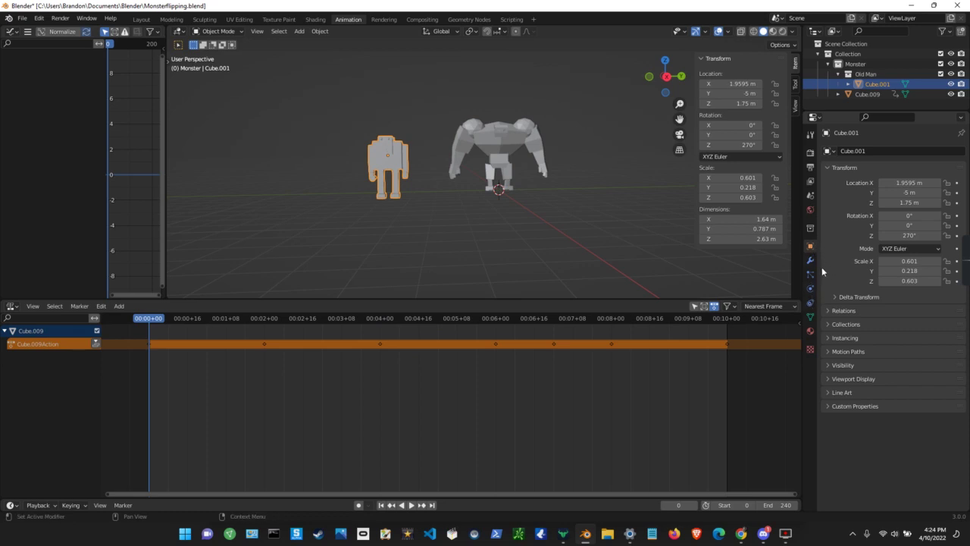
pyautogui.click(810, 261)
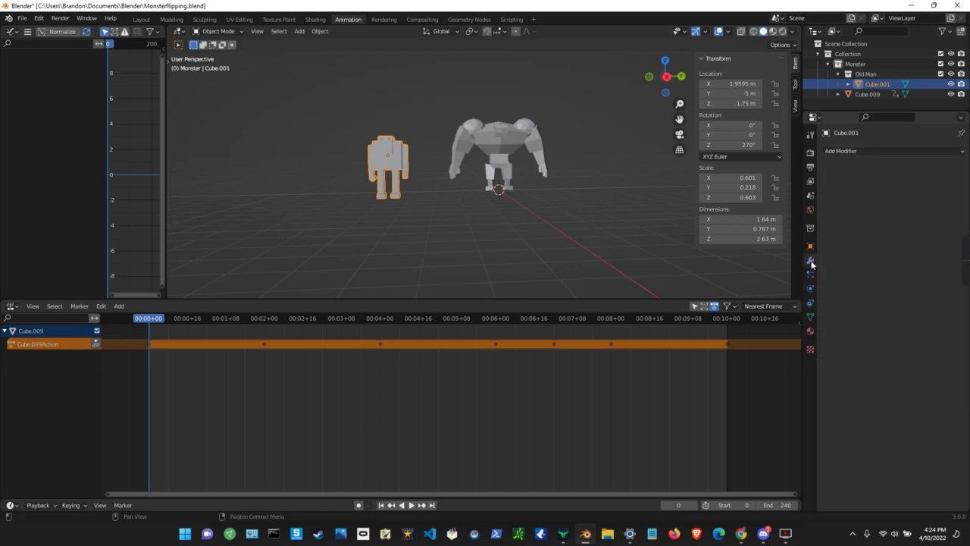
pyautogui.click(812, 181)
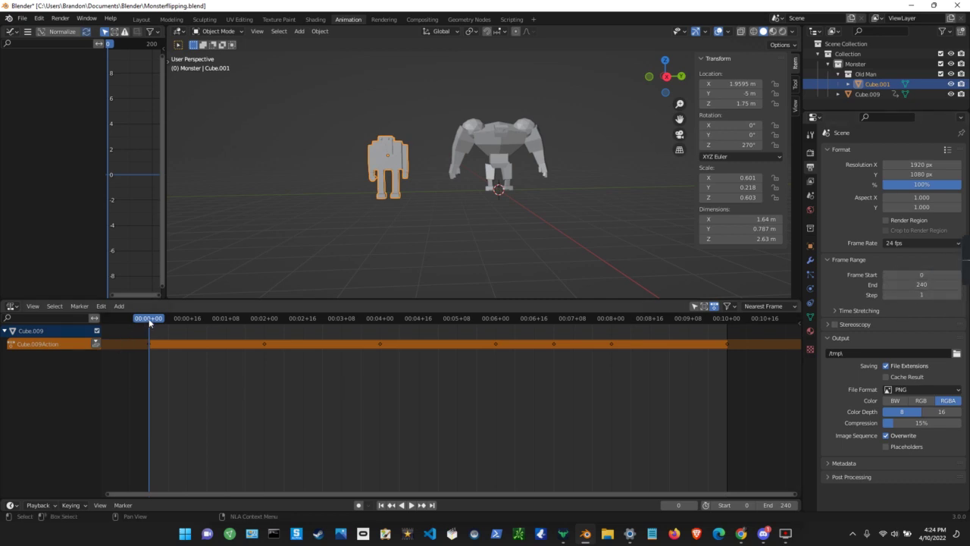
# Step: Switch the Nonlinear Animation time display from seconds to frame numbers and back to seconds
pyautogui.click(30, 306)
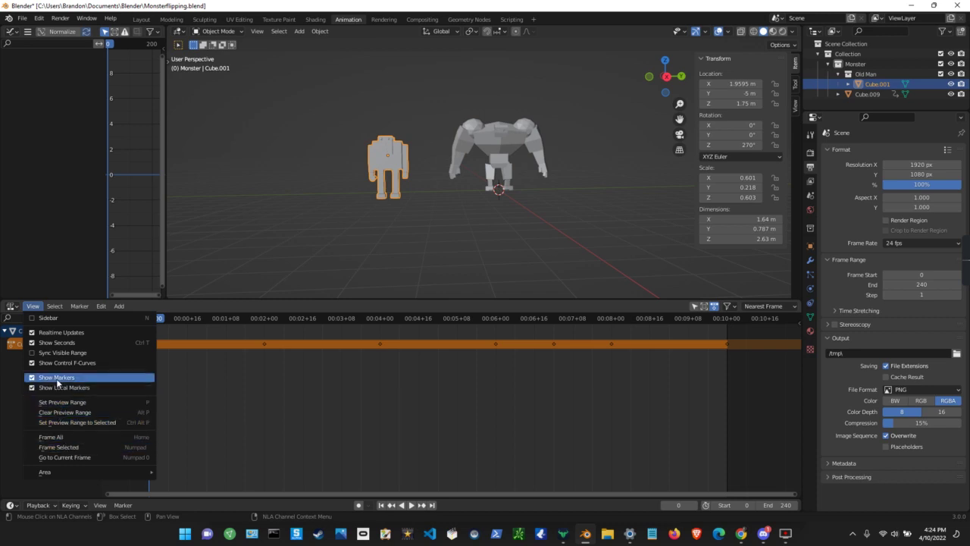
pyautogui.click(33, 342)
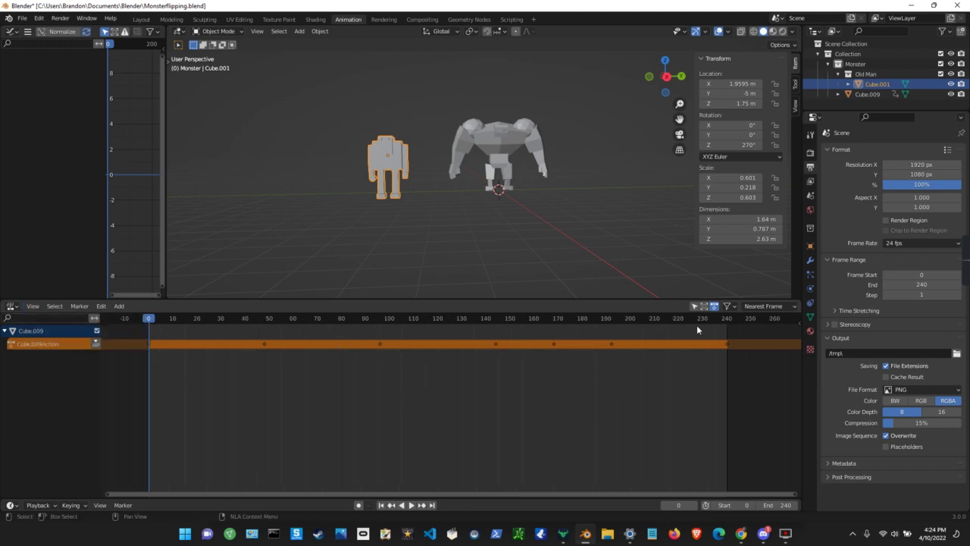
pyautogui.click(33, 306)
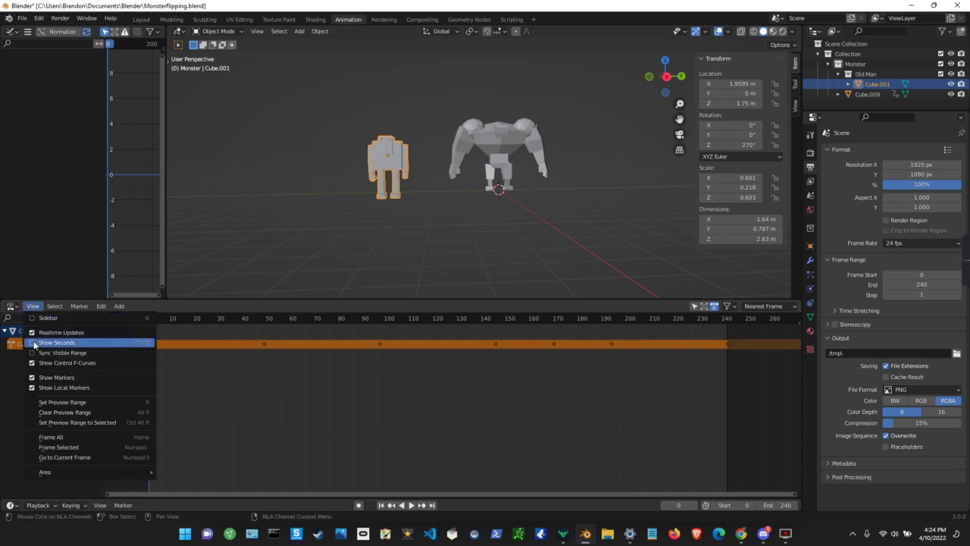
pyautogui.click(35, 344)
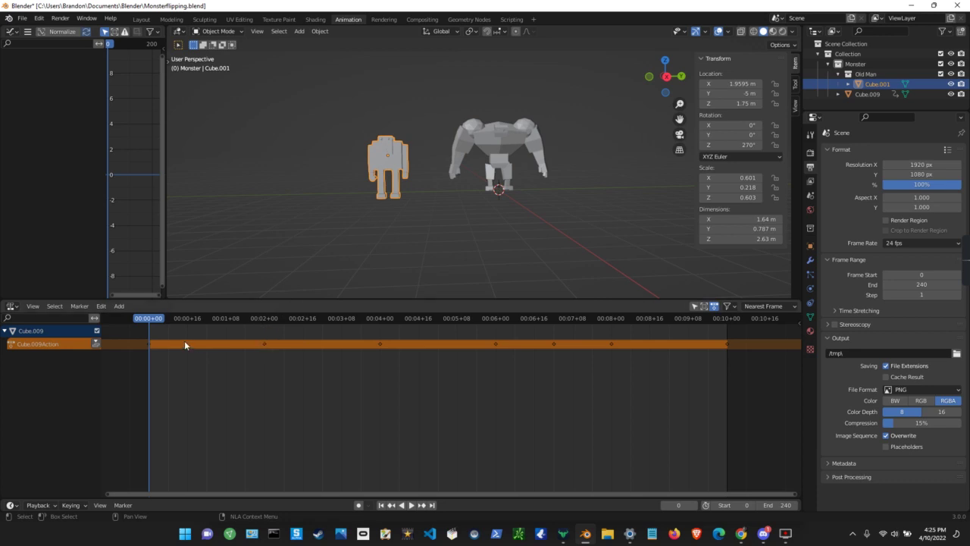
# Step: Return to frame 0 and insert a location keyframe for the Cube.001 figure
pyautogui.moveTo(149, 320); pyautogui.dragTo(183, 325)
pyautogui.press('space')
pyautogui.press('Escape')
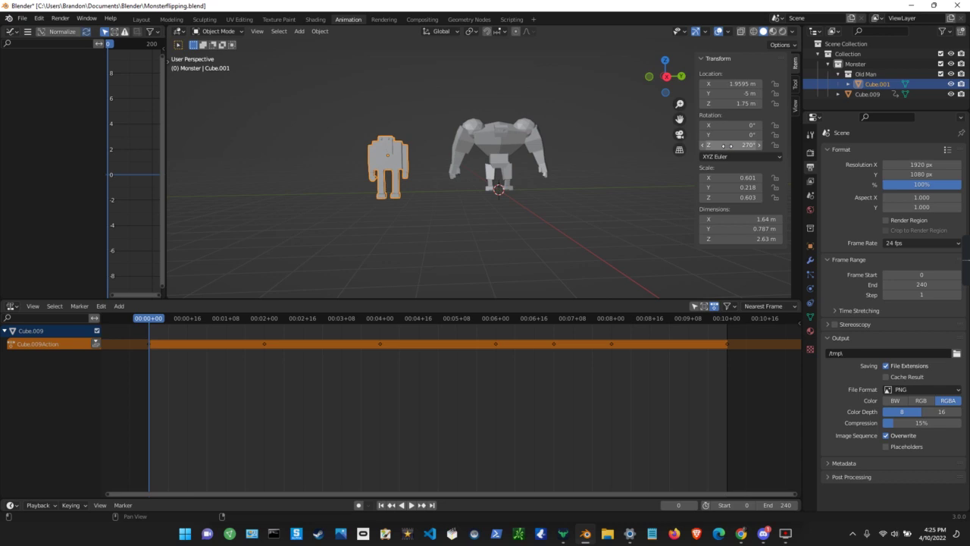
pyautogui.press('-')
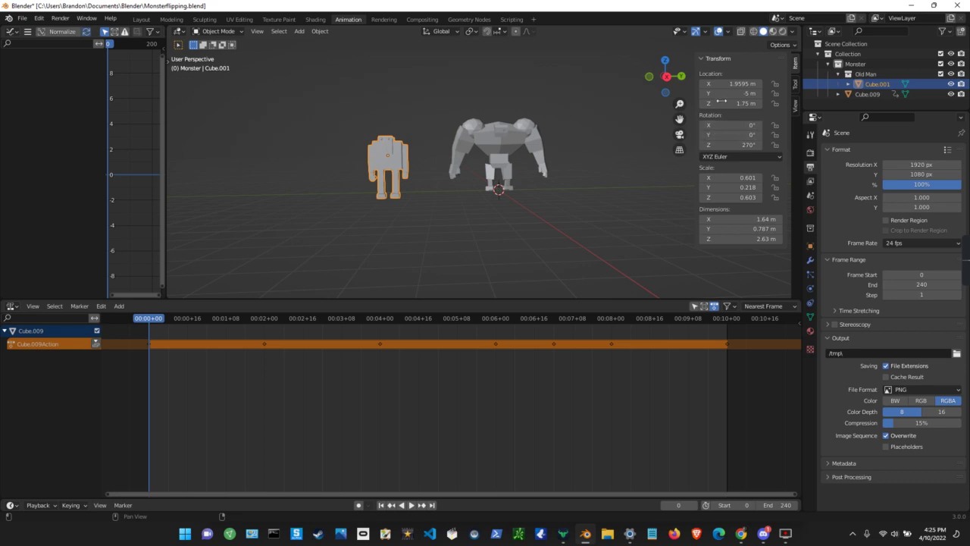
pyautogui.press('-')
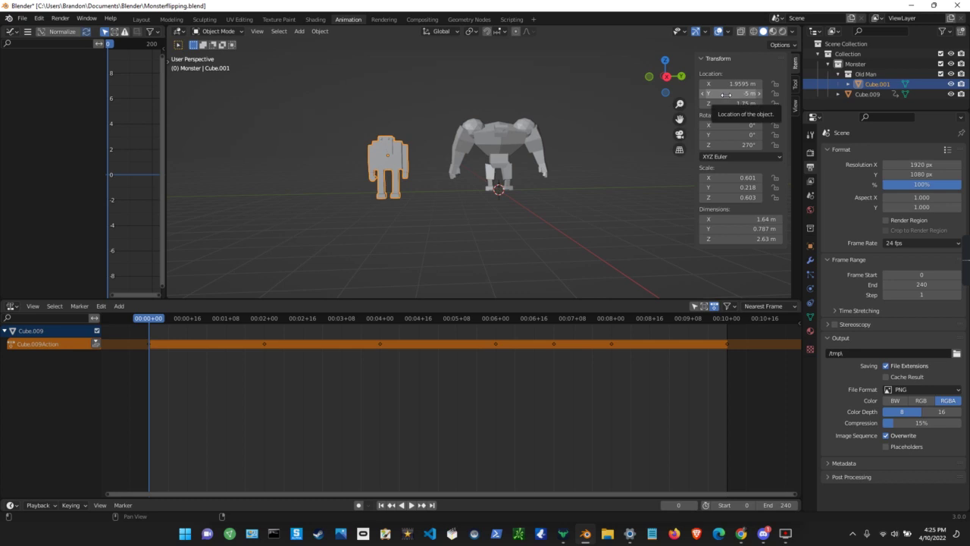
pyautogui.press('i')
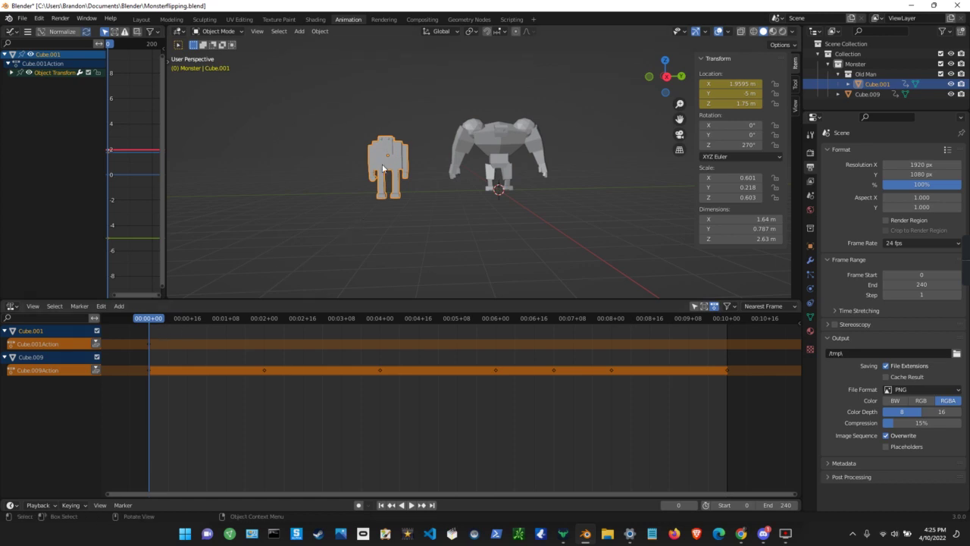
# Step: Check the monster's motion, go to its keyframe at frame 48, and set Cube.001's X location to 4 m
pyautogui.press('space')
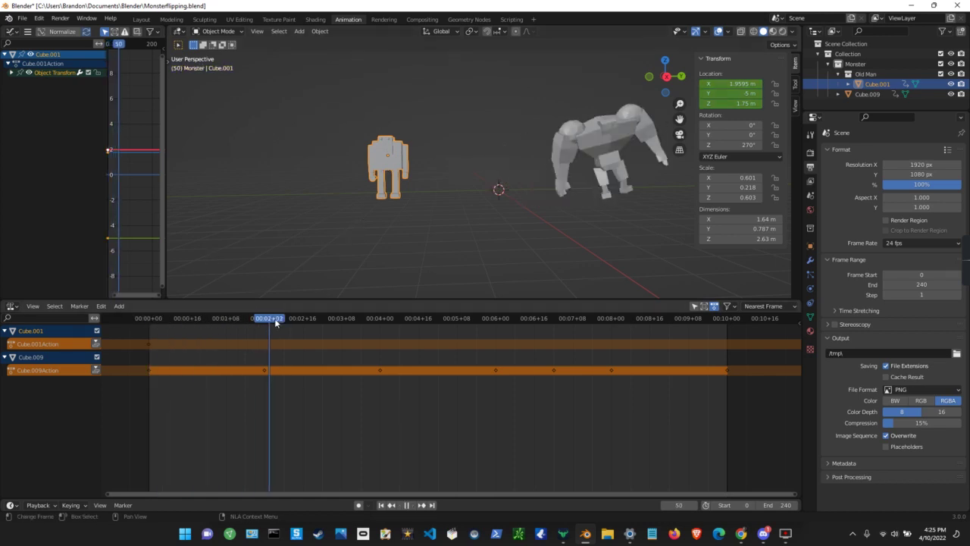
pyautogui.moveTo(541, 318); pyautogui.dragTo(144, 337)
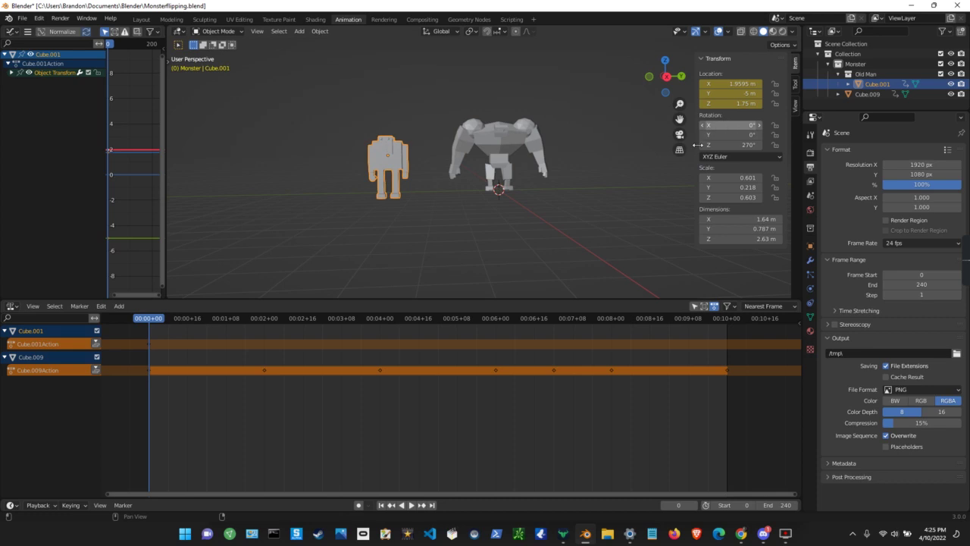
pyautogui.moveTo(150, 319); pyautogui.dragTo(265, 321)
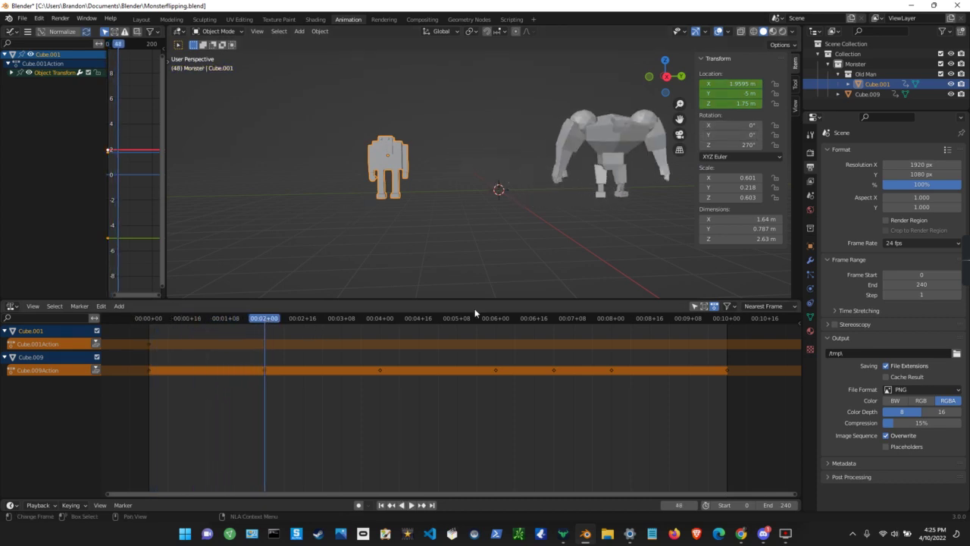
pyautogui.click(736, 84)
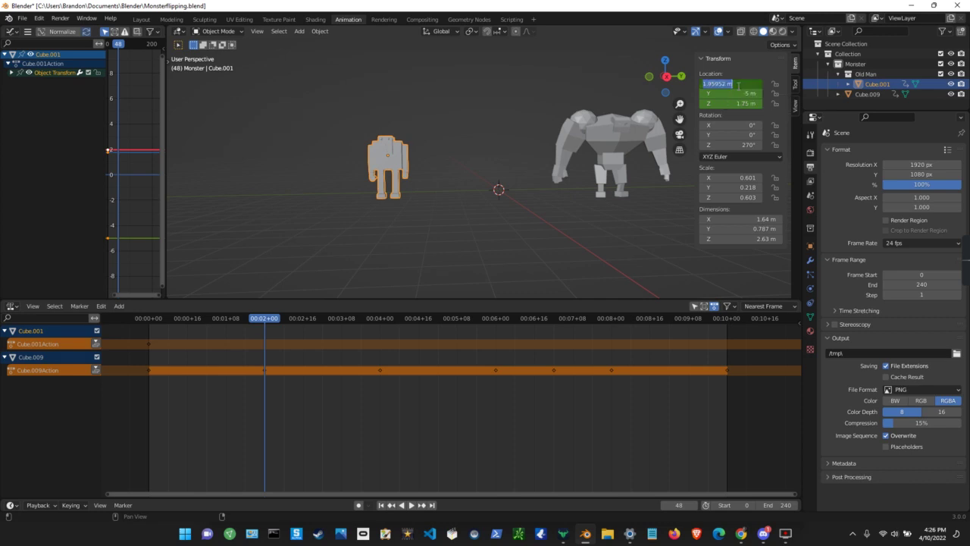
pyautogui.write('4')
pyautogui.press('Return')
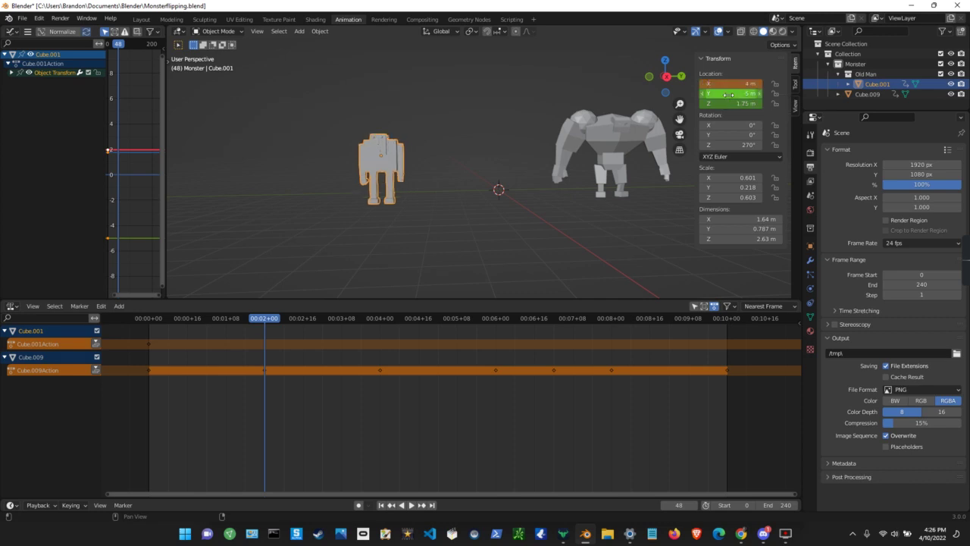
pyautogui.click(727, 94)
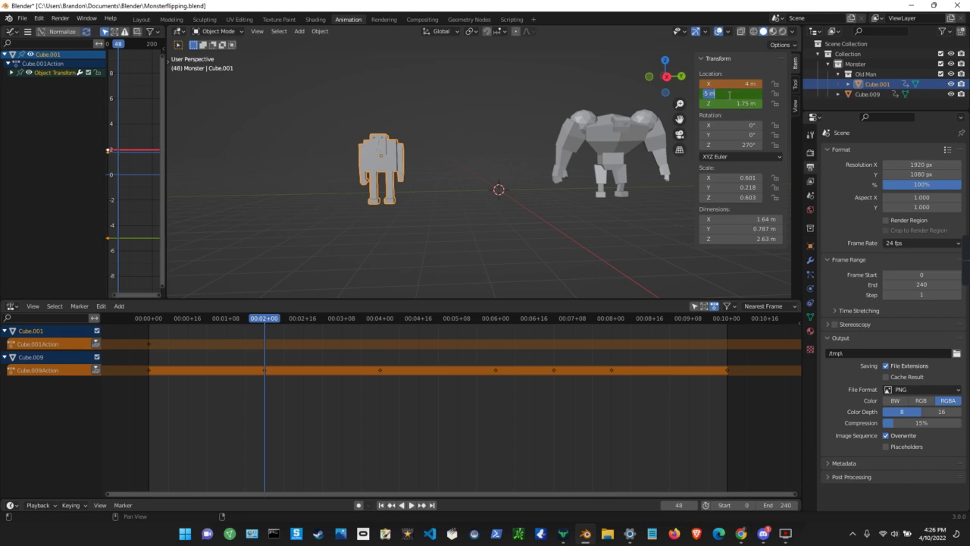
pyautogui.write('2')
pyautogui.press('Return')
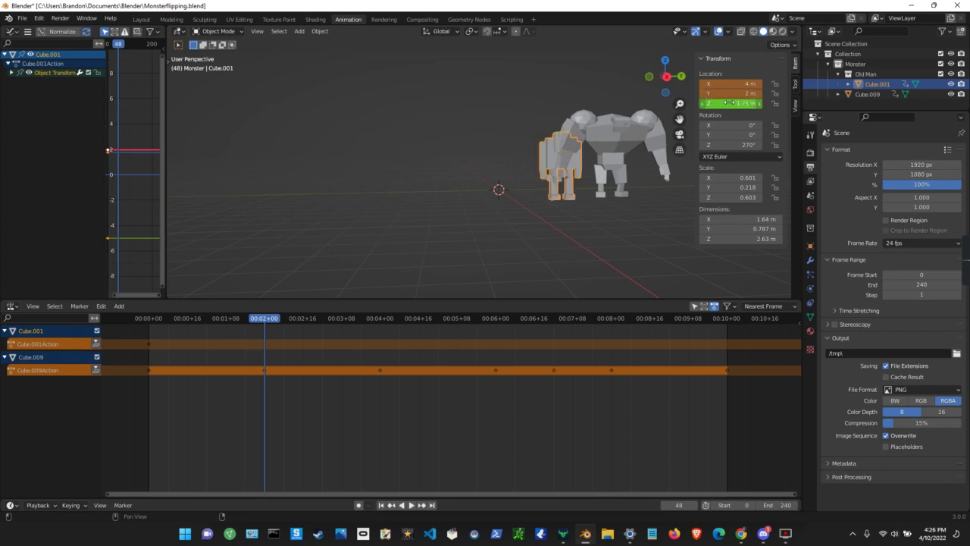
# Step: Set Cube.001's Y location to -2 m and insert a location keyframe at frame 48
pyautogui.click(729, 94)
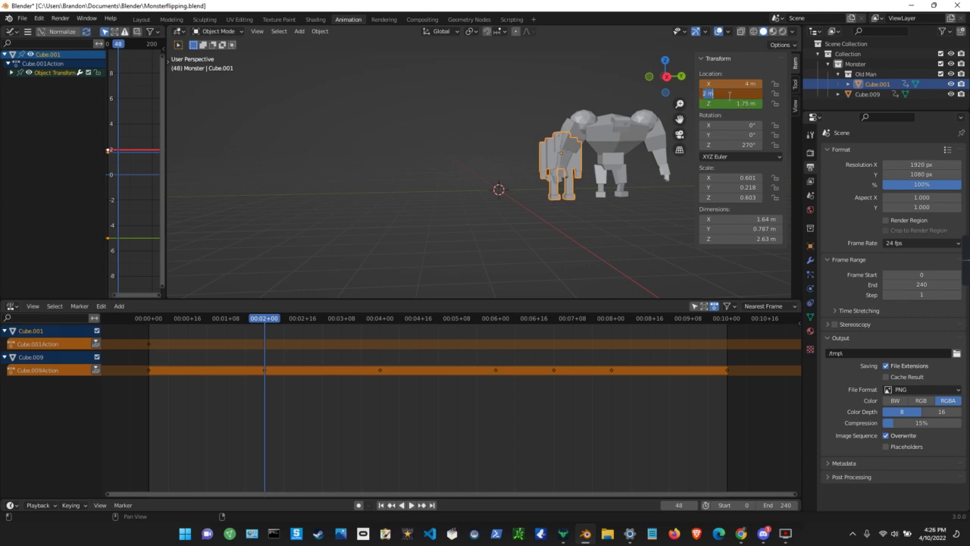
pyautogui.write('-')
pyautogui.write('2')
pyautogui.press('Return')
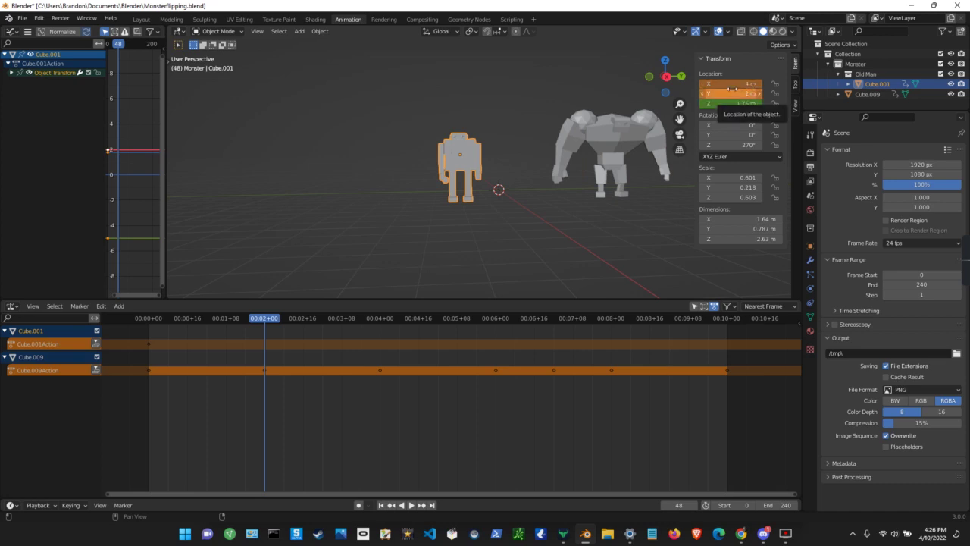
pyautogui.press('i')
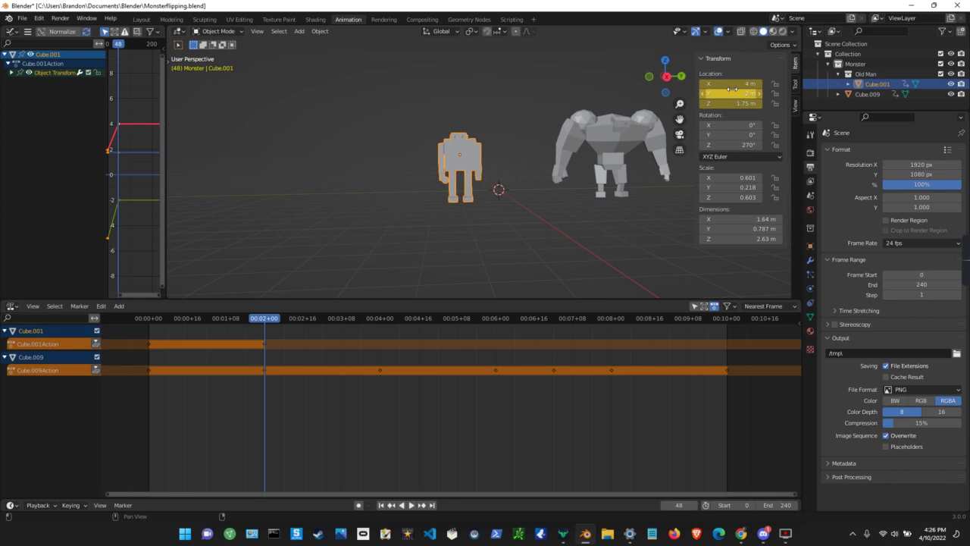
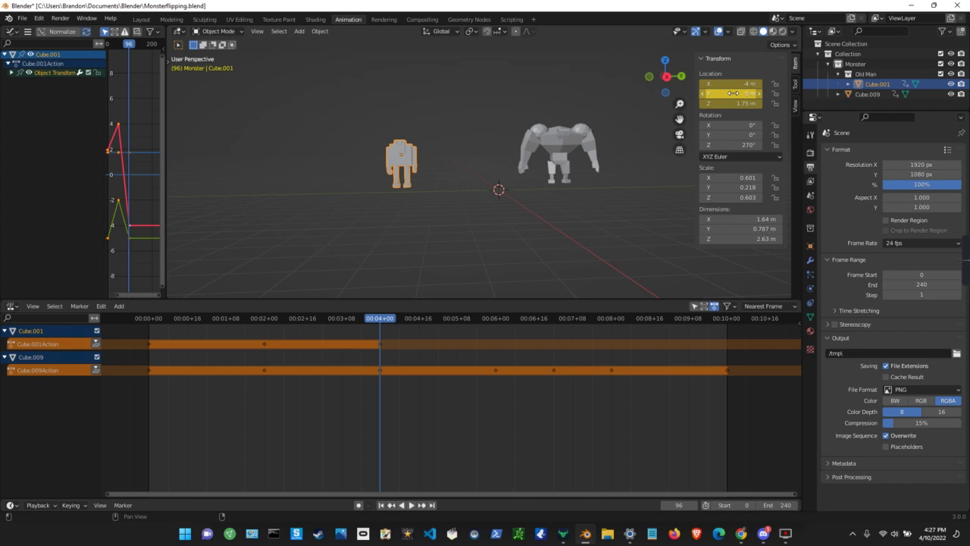
# Step: At frame 144, set Cube.001's Y location to 5 m and insert a location keyframe
pyautogui.press('space')
pyautogui.moveTo(370, 318); pyautogui.dragTo(495, 334)
pyautogui.press('space')
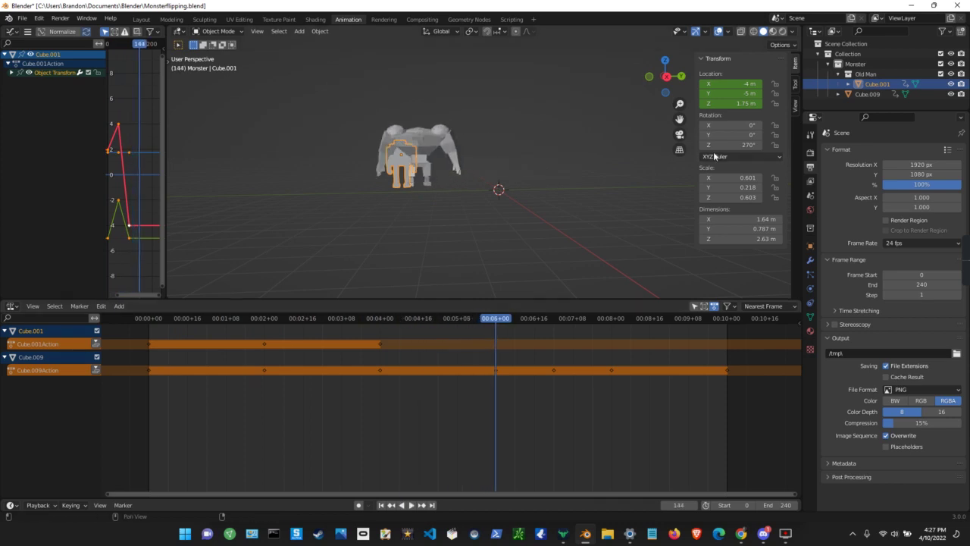
pyautogui.click(743, 93)
pyautogui.write('5')
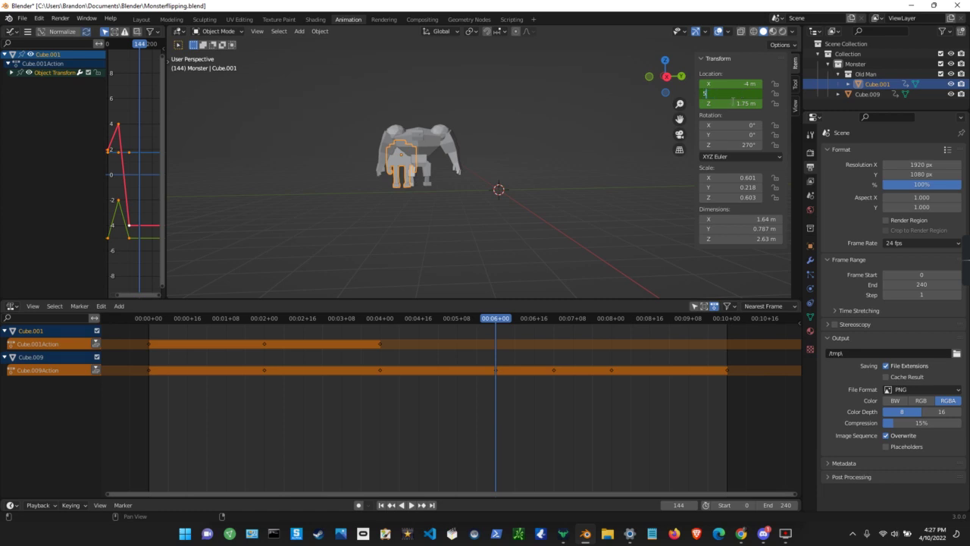
pyautogui.press('Return')
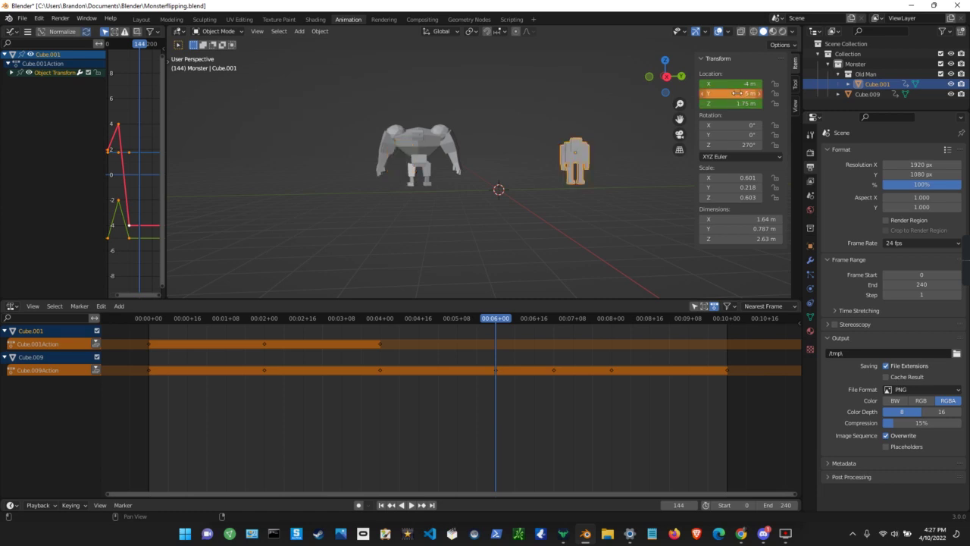
pyautogui.press('i')
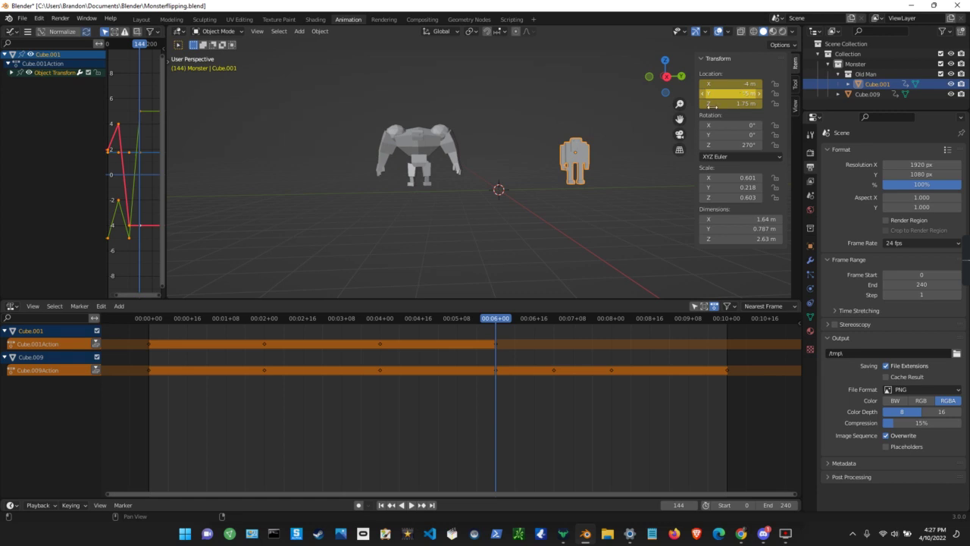
# Step: At frame 192, set Cube.001's X location to 4 m and insert a location keyframe
pyautogui.press('space')
pyautogui.moveTo(354, 319); pyautogui.dragTo(613, 312)
pyautogui.press('space')
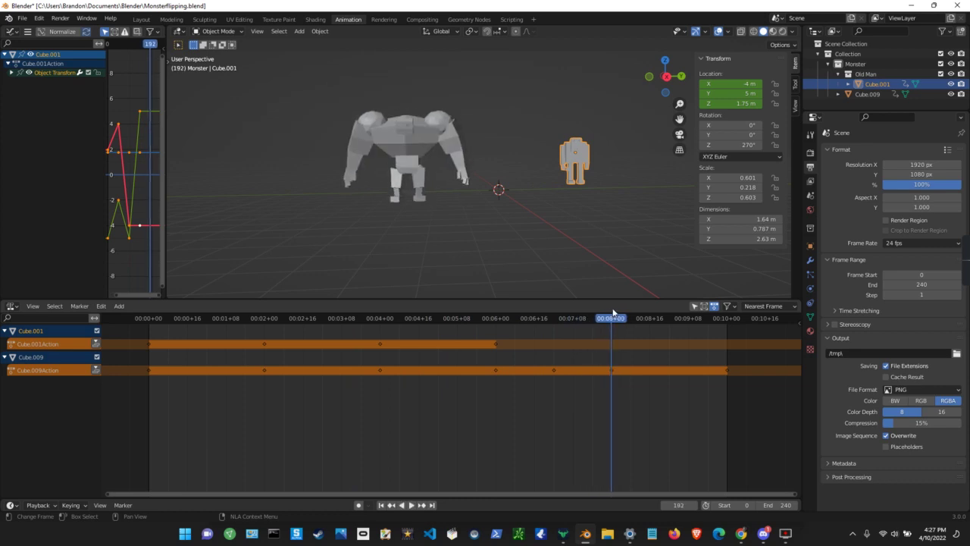
pyautogui.click(734, 93)
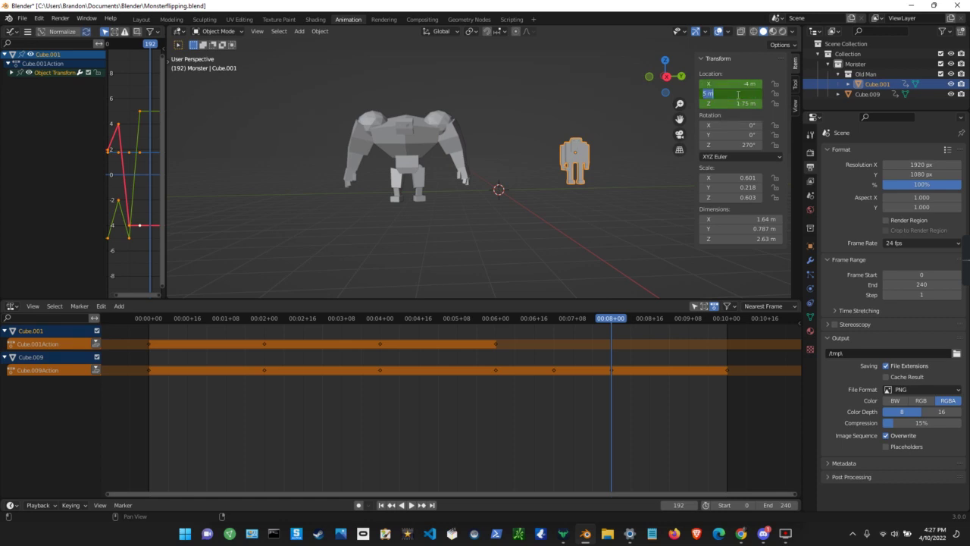
pyautogui.press('Return')
pyautogui.click(735, 83)
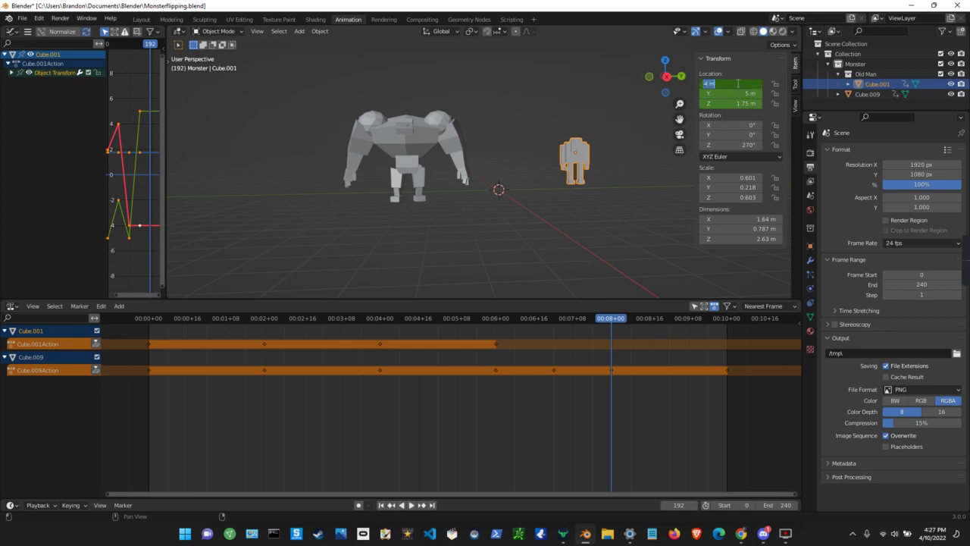
pyautogui.write('4')
pyautogui.press('Return')
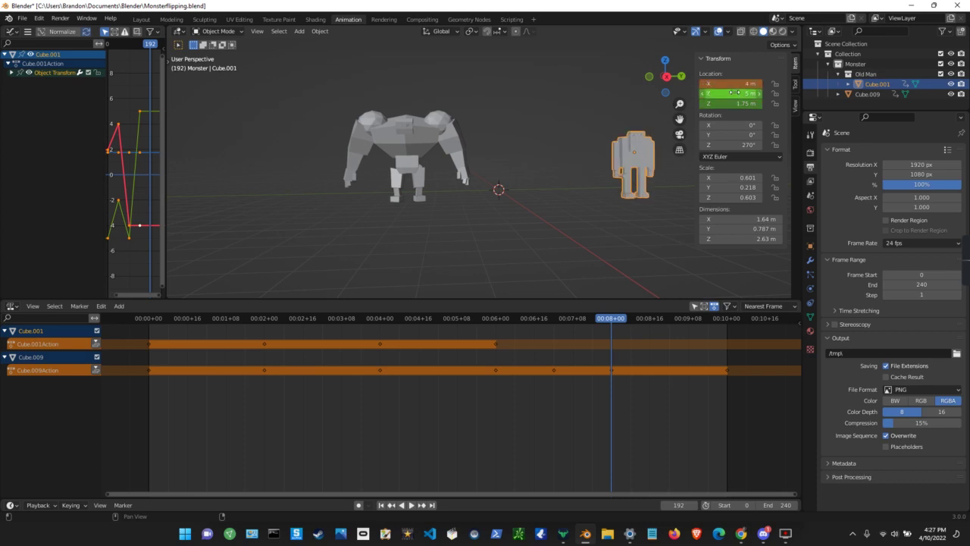
pyautogui.press('i')
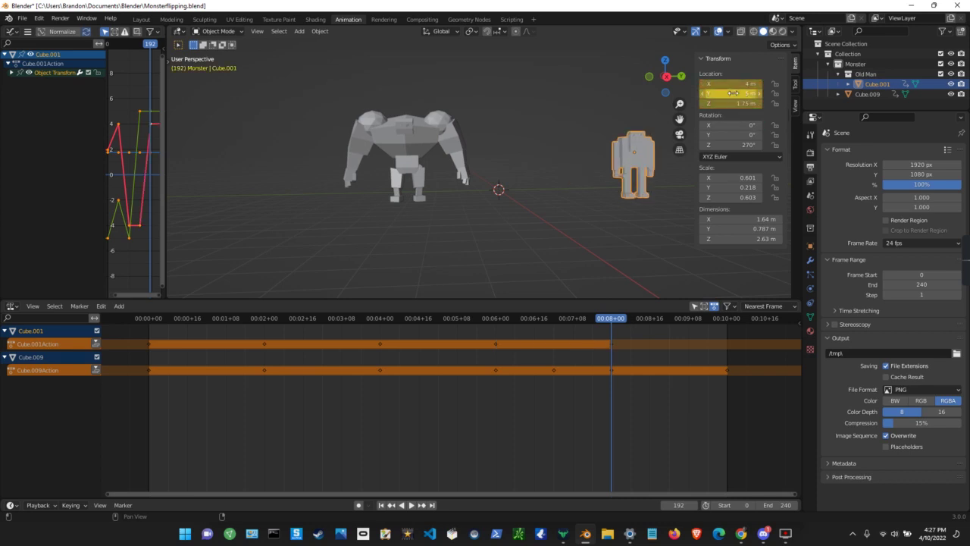
# Step: Go to frame 240 and set Cube.001's X location to 0 m
pyautogui.press('space')
pyautogui.moveTo(623, 318); pyautogui.dragTo(726, 318)
pyautogui.press('space')
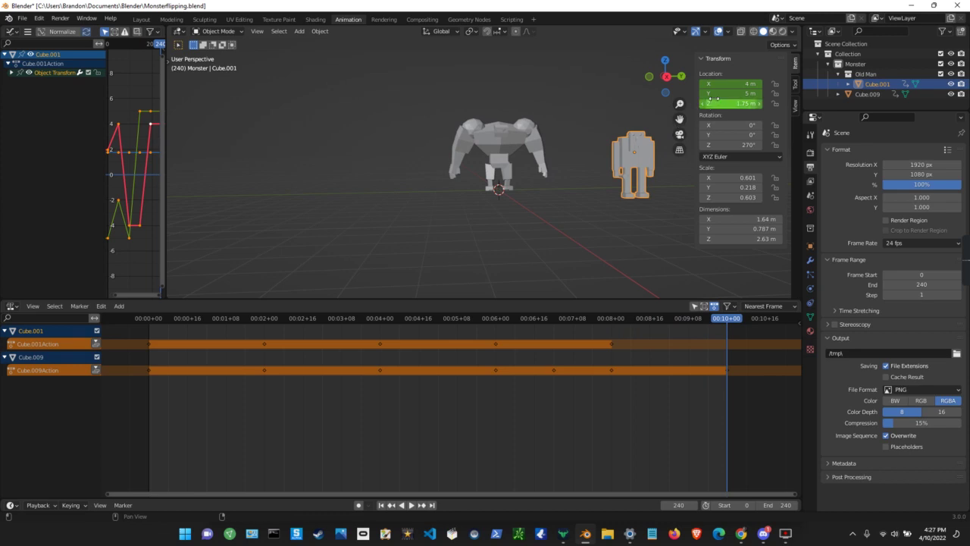
pyautogui.click(740, 84)
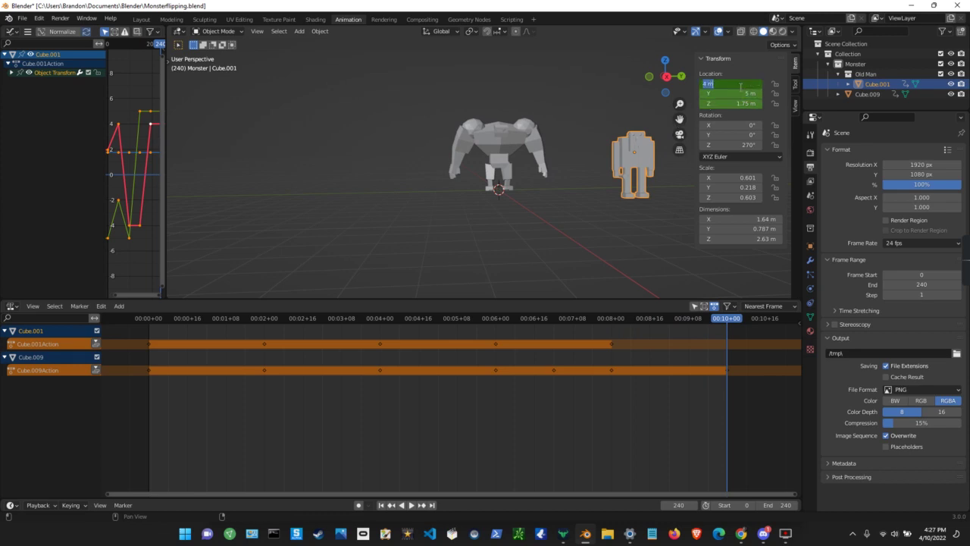
pyautogui.write('0')
pyautogui.press('Return')
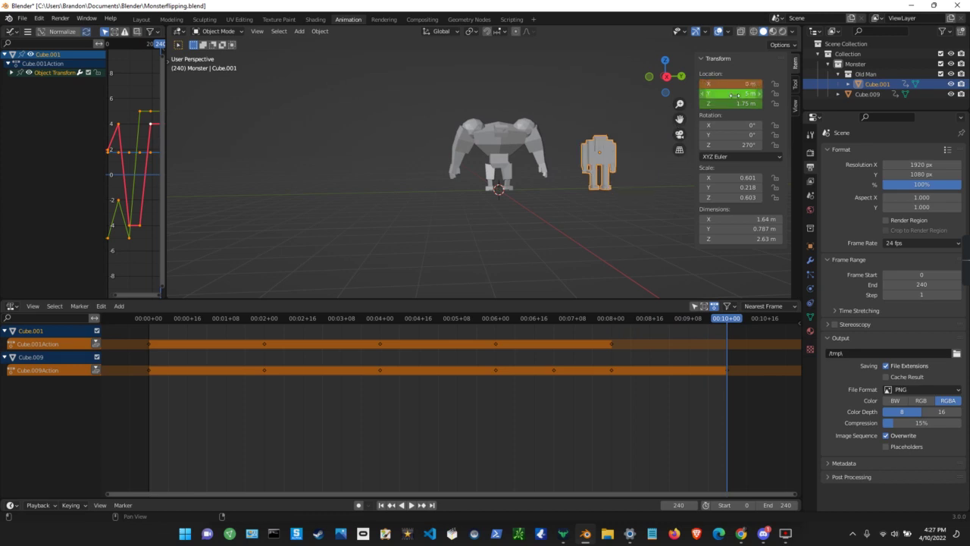
# Step: Set Cube.001's Y location to 0 m and insert a location keyframe at frame 240
pyautogui.click(734, 94)
pyautogui.write('0')
pyautogui.press('Return')
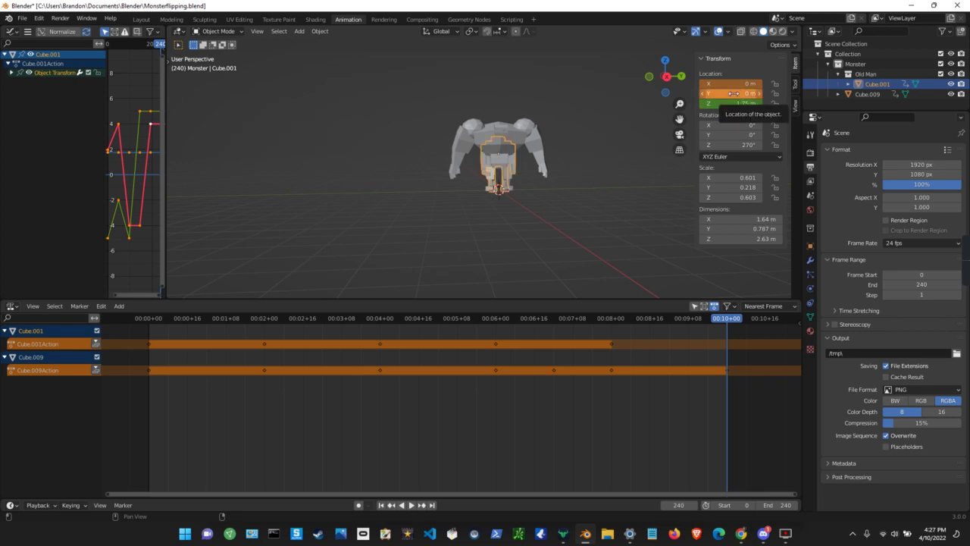
pyautogui.press('i')
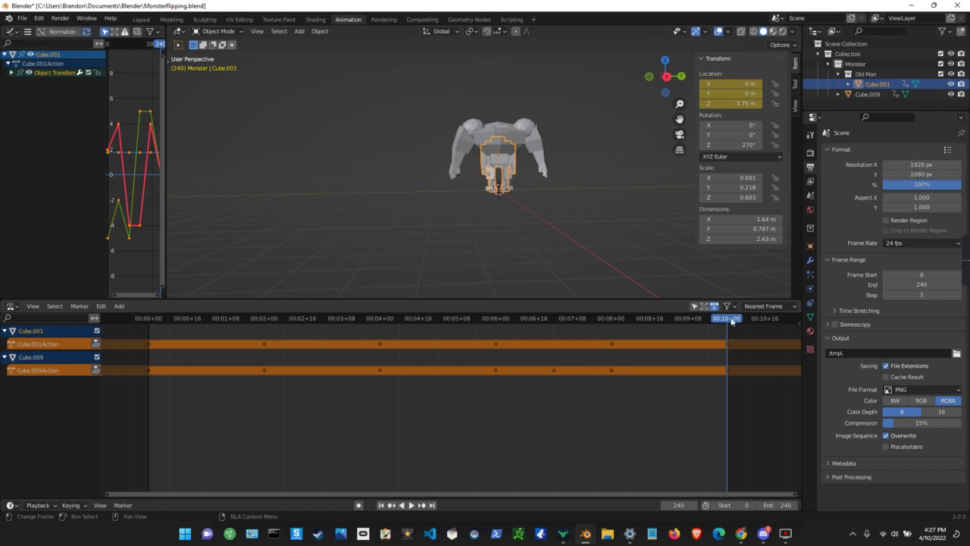
# Step: Play the animation to check both figures' motion, and return to frame 0
pyautogui.press('space')
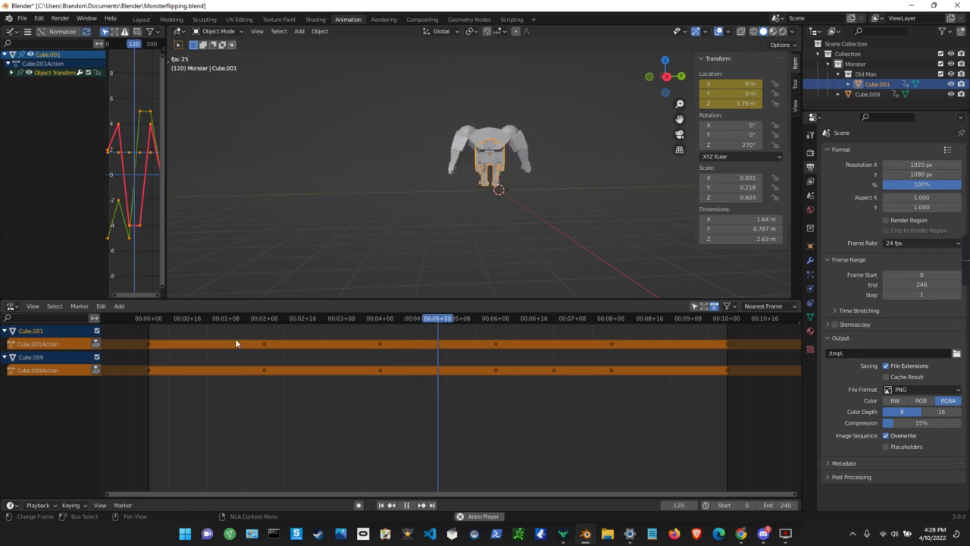
pyautogui.press('space')
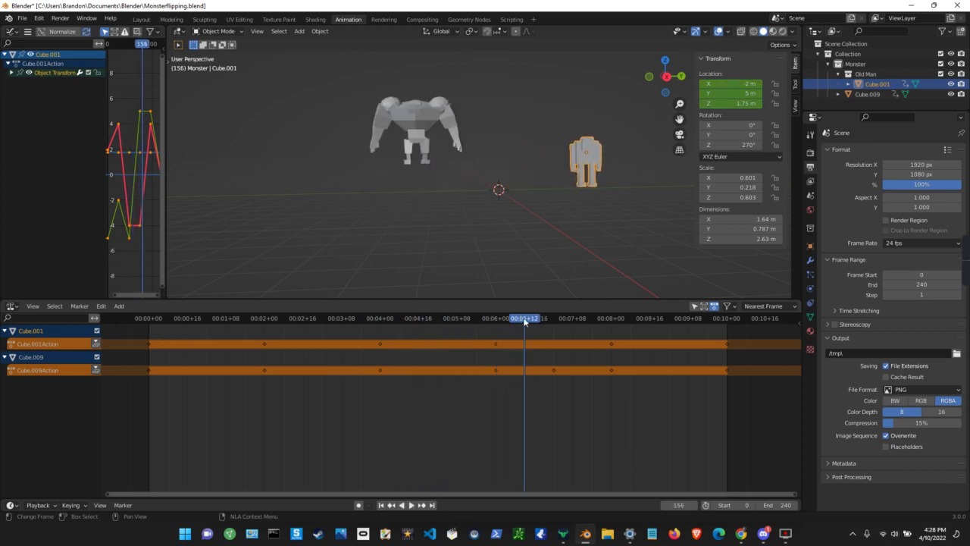
pyautogui.click(213, 319)
pyautogui.moveTo(213, 319); pyautogui.dragTo(131, 322)
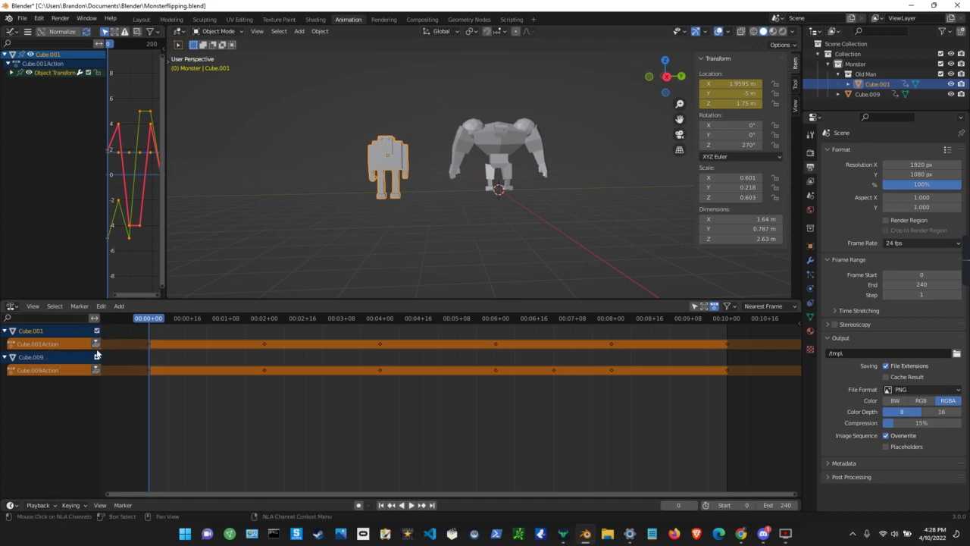
# Step: Push down Cube.001Action and Cube.009Action into NLA strips in the Nonlinear Animation editor
pyautogui.click(11, 307)
pyautogui.click(11, 308)
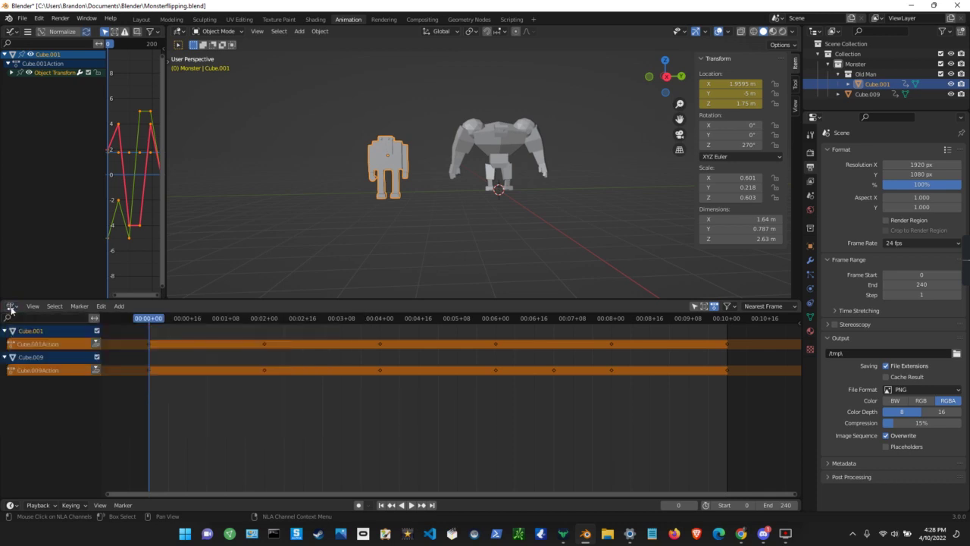
pyautogui.click(95, 345)
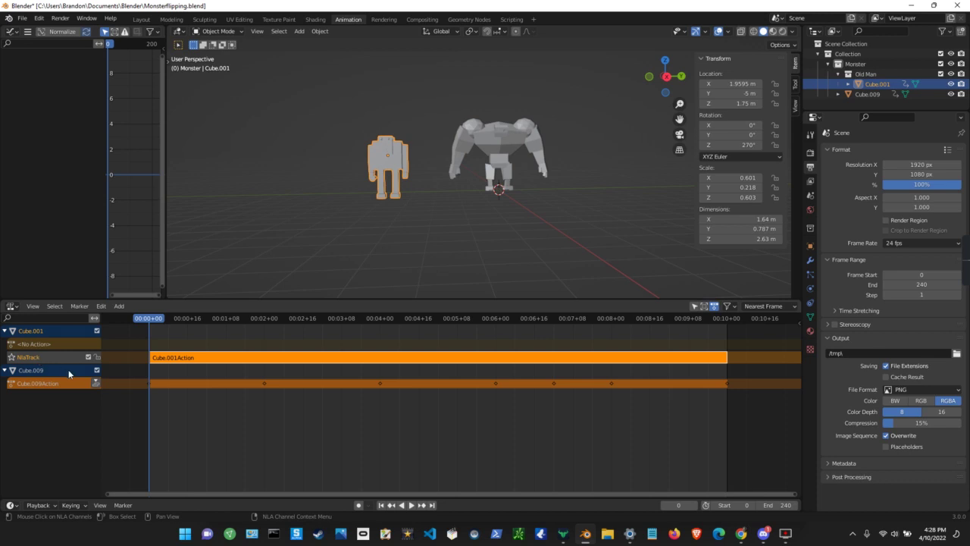
pyautogui.click(95, 383)
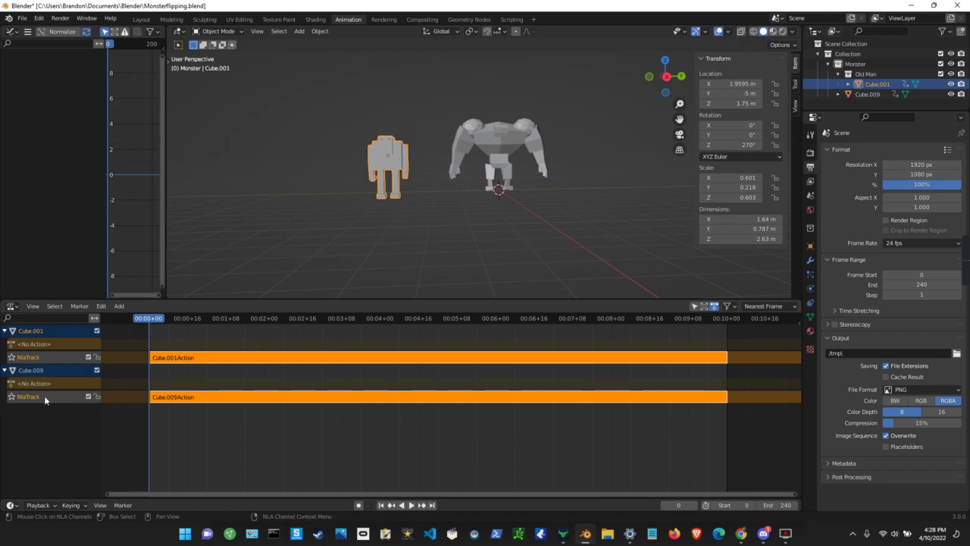
# Step: Rename the NLA tracks of Cube.001 and Cube.009 to the same single-character name and play back the animation
pyautogui.doubleClick(31, 357)
pyautogui.write('4')
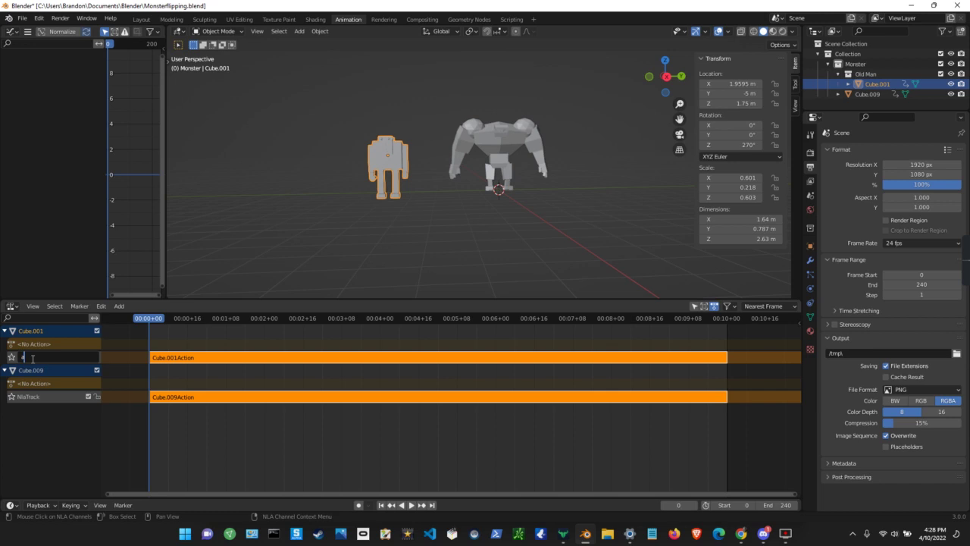
pyautogui.click(37, 396)
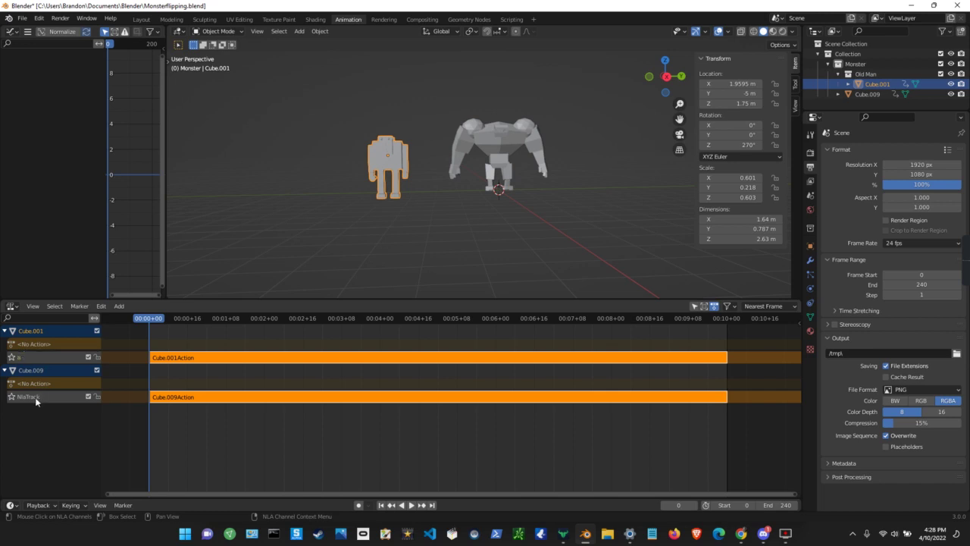
pyautogui.doubleClick(37, 396)
pyautogui.write('4')
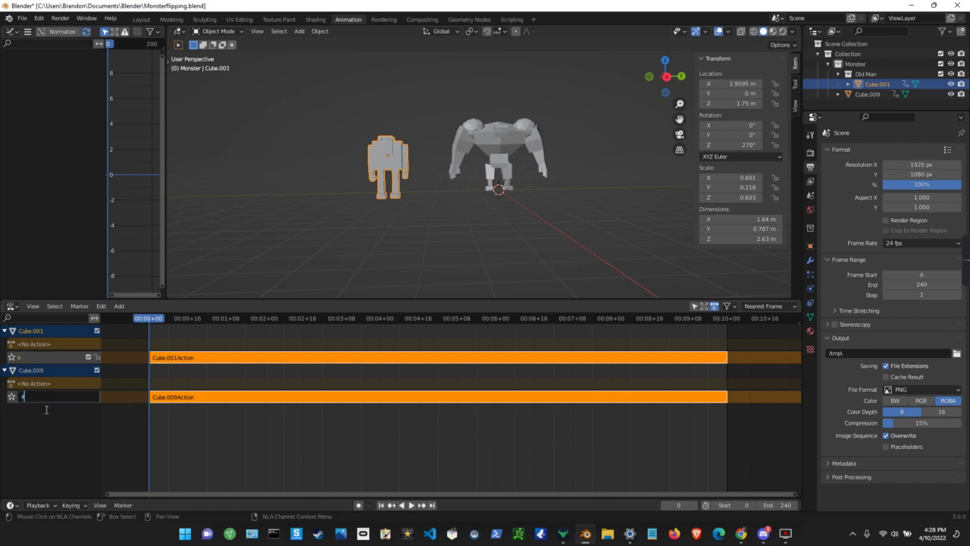
pyautogui.press('Return')
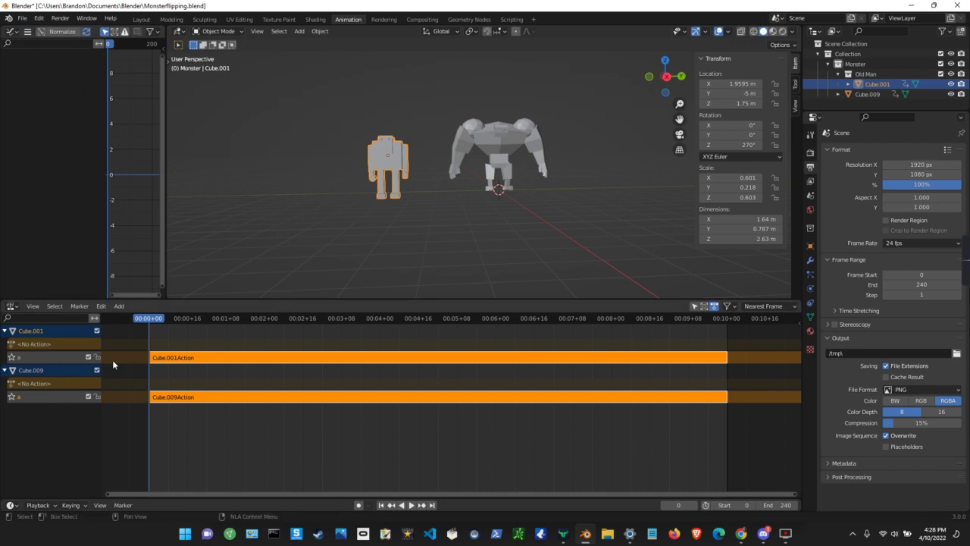
pyautogui.press('space')
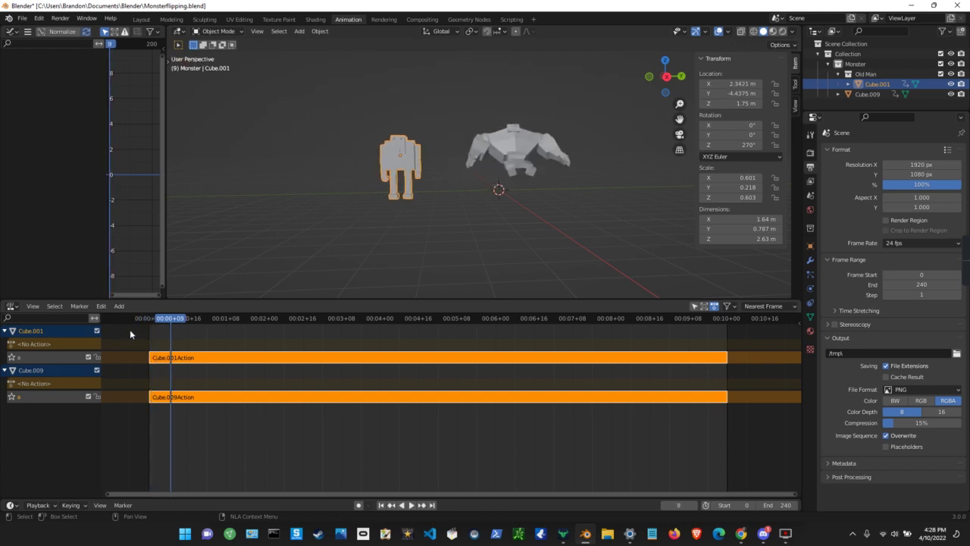
pyautogui.press('Escape')
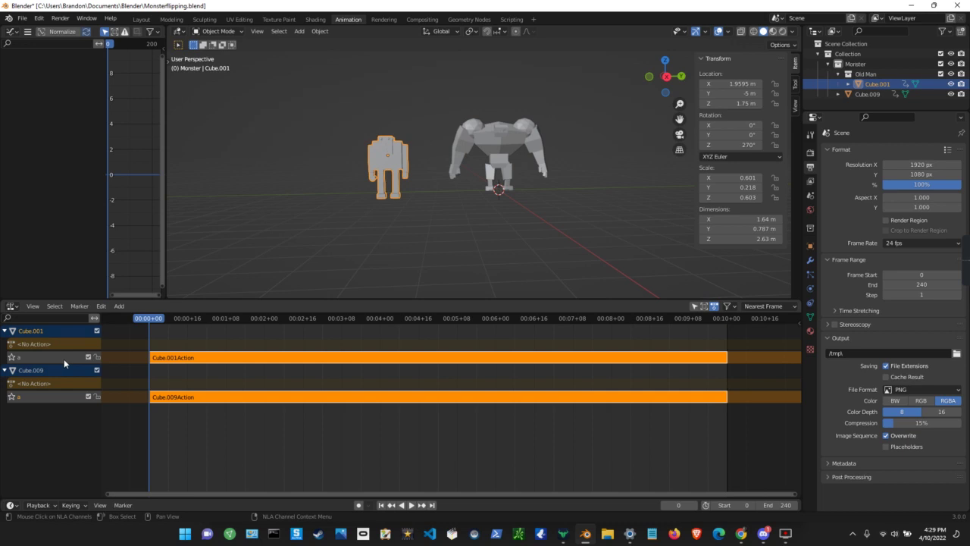
# Step: Start editing the stashed action of the Cube.001Action strip and turn off solo for its track
pyautogui.click(182, 357)
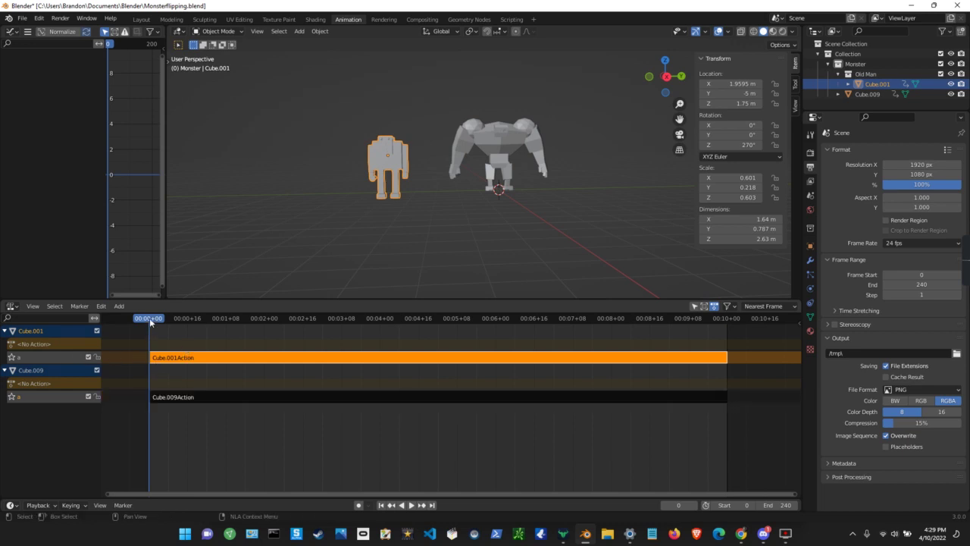
pyautogui.press('space')
pyautogui.press('Escape')
pyautogui.rightClick(210, 360)
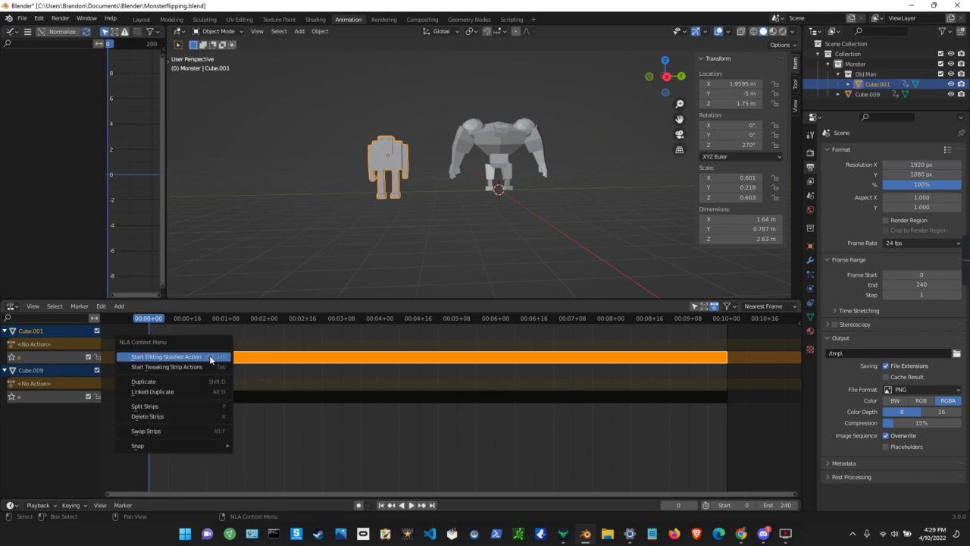
pyautogui.click(189, 357)
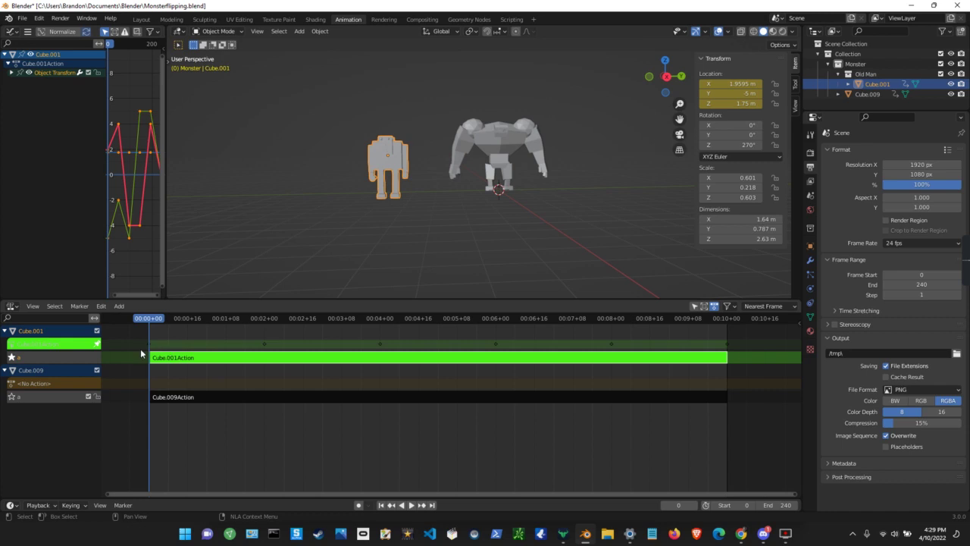
pyautogui.click(12, 357)
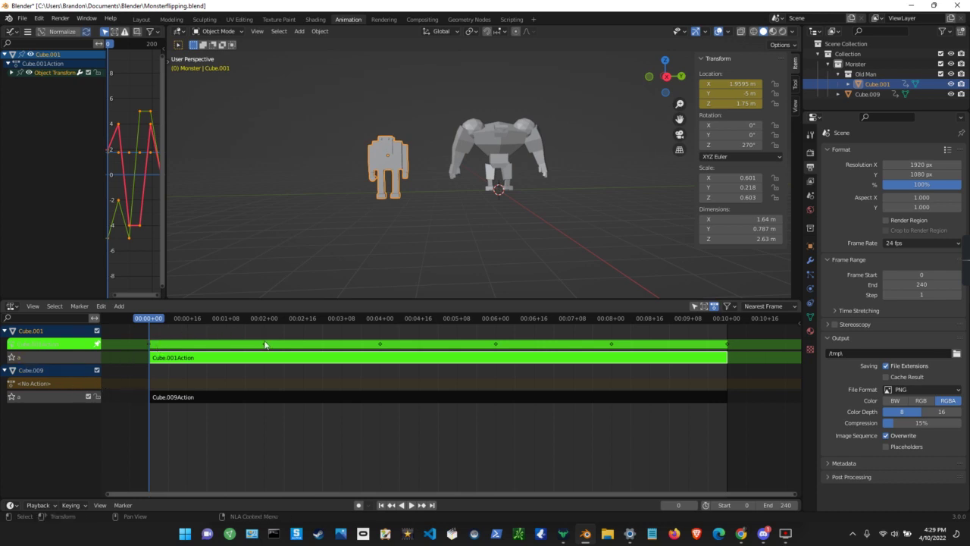
pyautogui.moveTo(148, 321)
pyautogui.mouseDown()
pyautogui.moveTo(295, 321)
pyautogui.moveTo(140, 325)
pyautogui.mouseUp()
# Step: For the monster Cube.009, start editing the stashed action of the Cube.009Action strip and turn off solo for its track
pyautogui.click(500, 150)
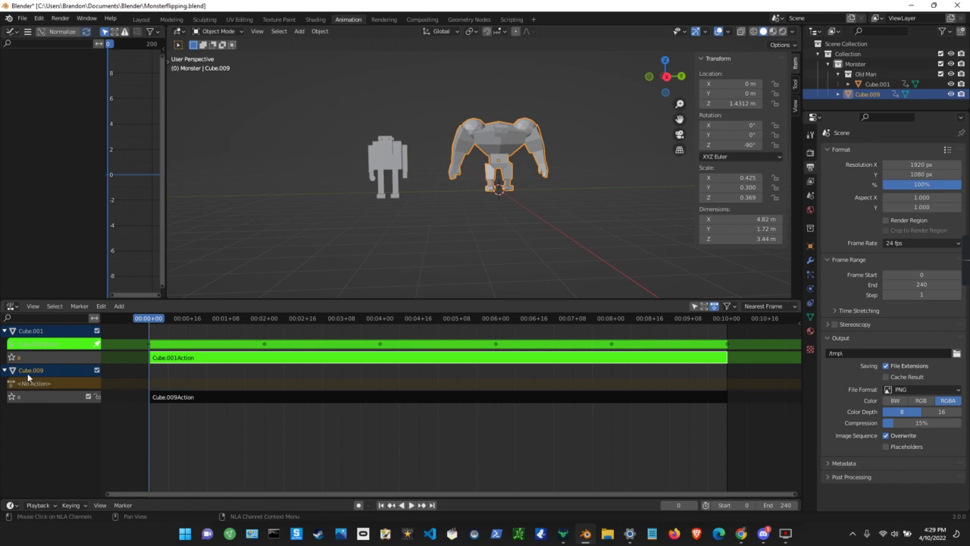
pyautogui.click(178, 397)
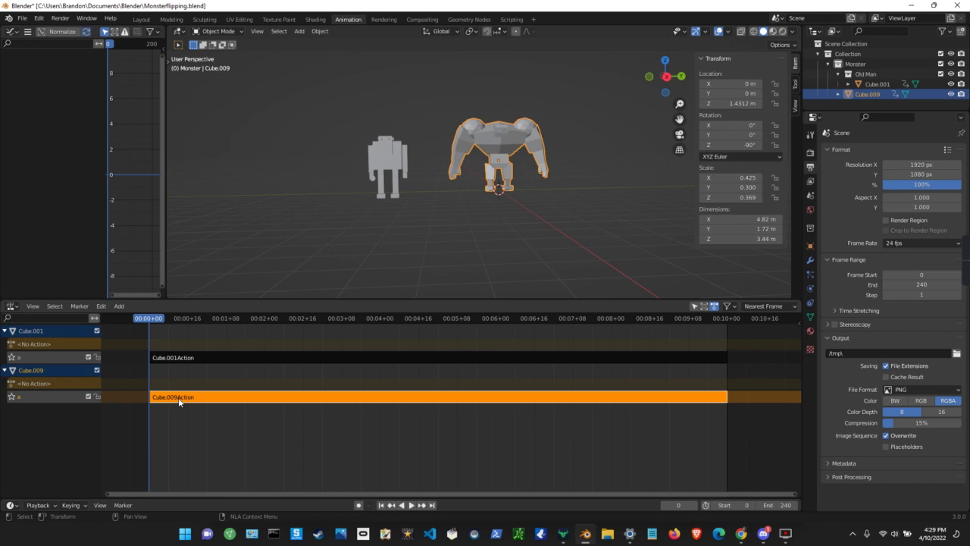
pyautogui.rightClick(178, 397)
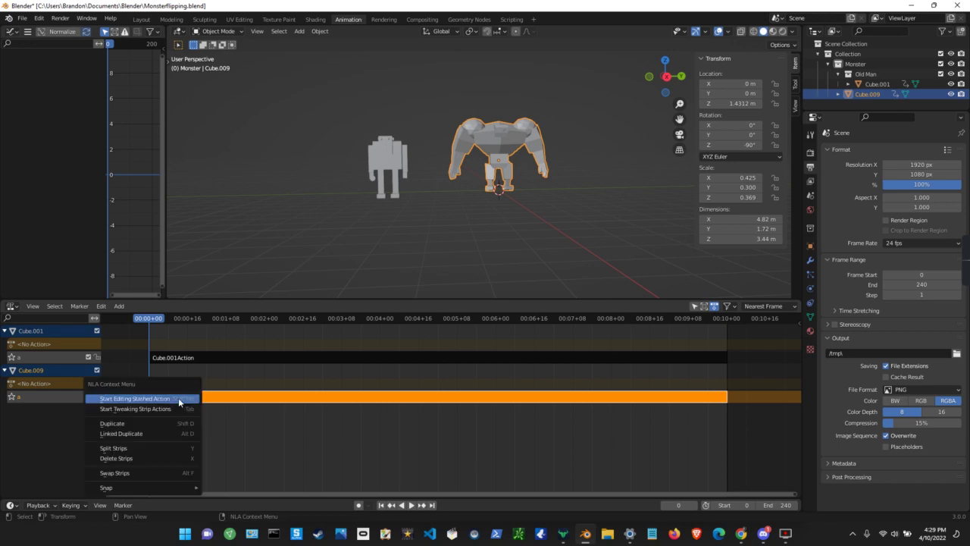
pyautogui.click(136, 399)
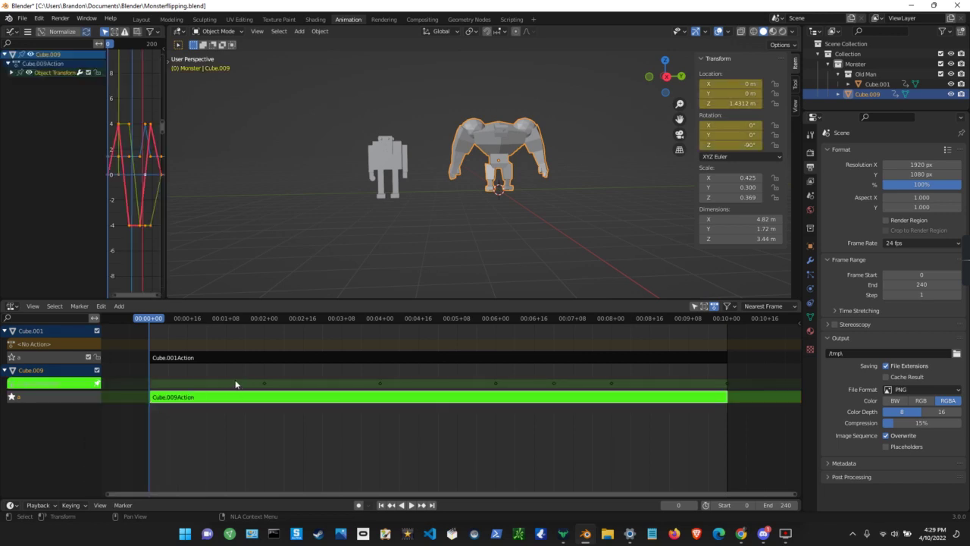
pyautogui.click(11, 397)
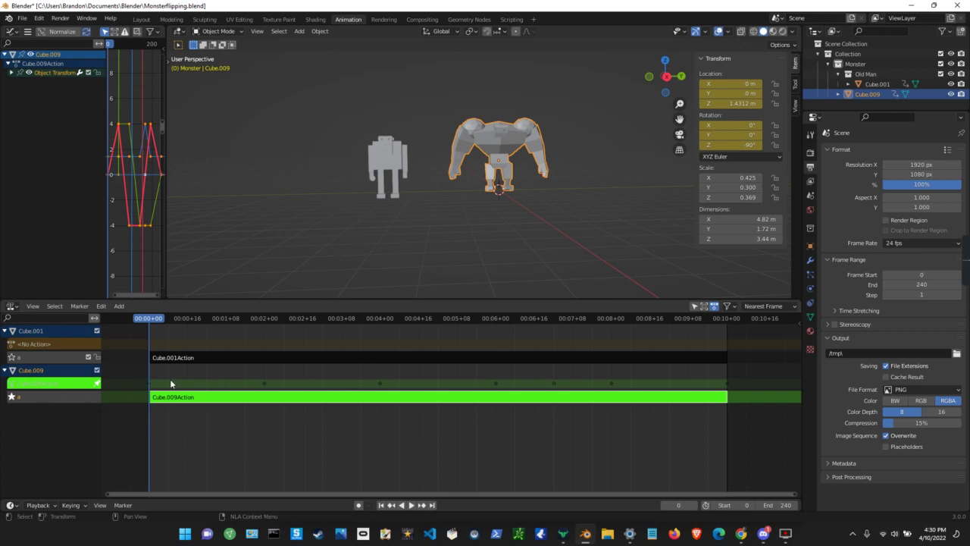
pyautogui.click(11, 397)
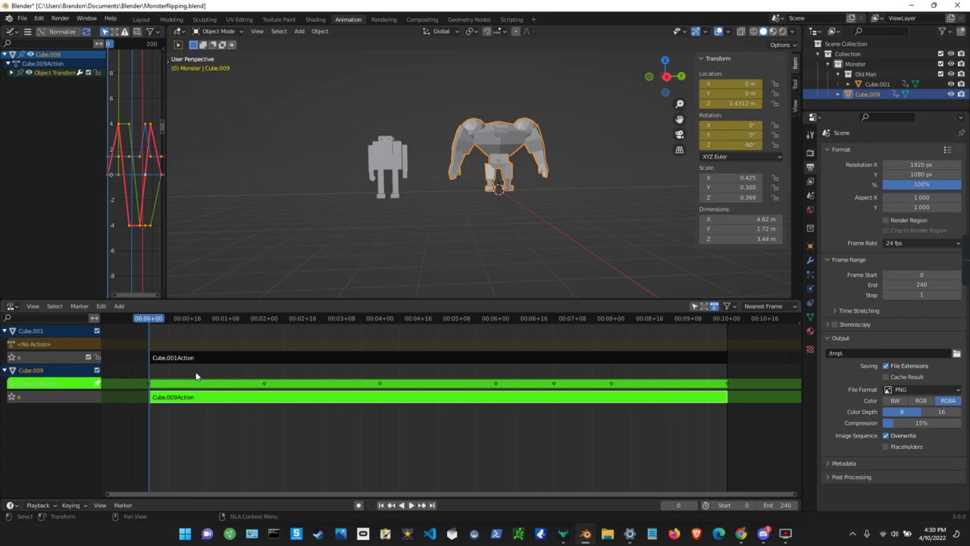
# Step: Scrub to frame 48 to check the motion of both figures, and return to frame 0
pyautogui.moveTo(152, 318); pyautogui.dragTo(264, 332)
pyautogui.moveTo(705, 145); pyautogui.dragTo(672, 160)
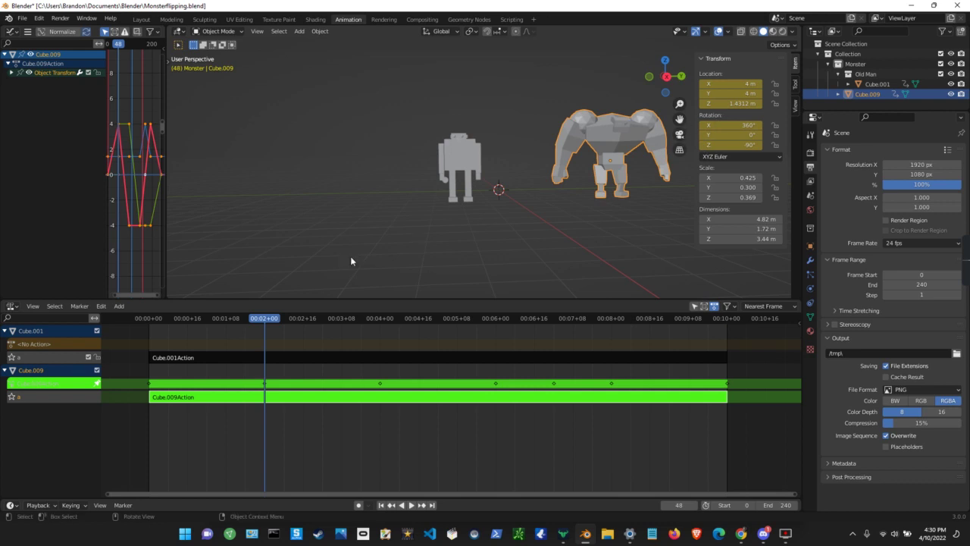
pyautogui.hotkey('ctrl', 'z')
pyautogui.hotkey('shift', 'Left')
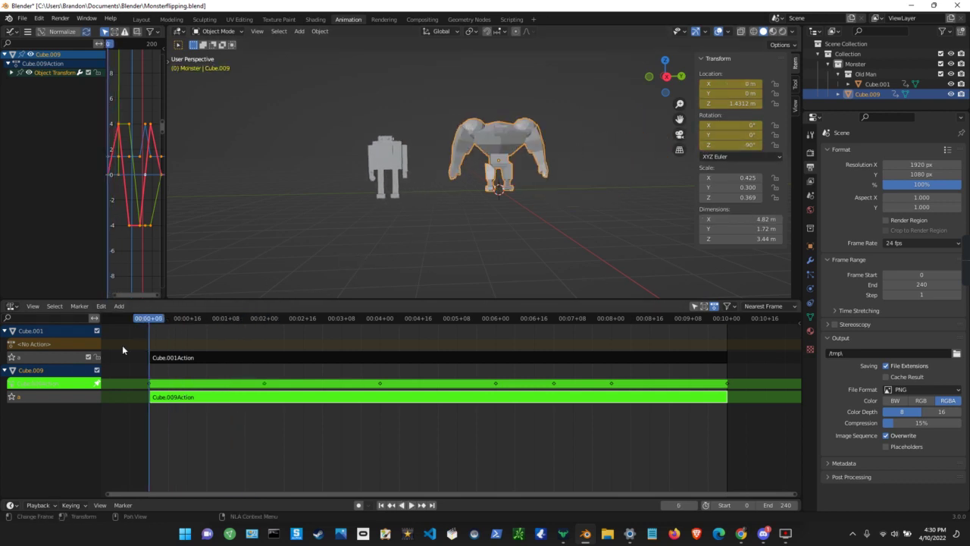